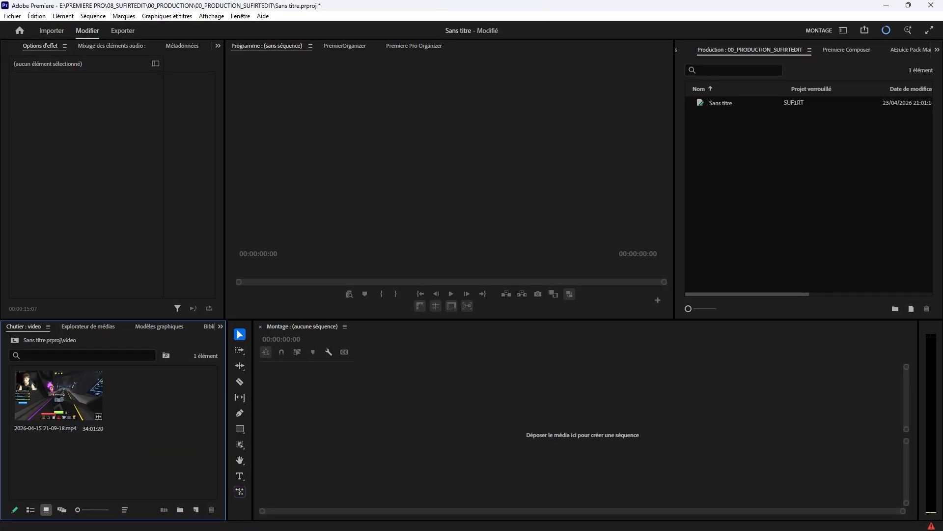
Return to the project's root bin and organize the files with Premiere Pro Organizer, keeping its current folder names.
{"action": "right_click", "coordinate": [74, 406]}
{"action": "left_click", "coordinate": [60, 451]}
{"action": "left_click", "coordinate": [15, 340]}
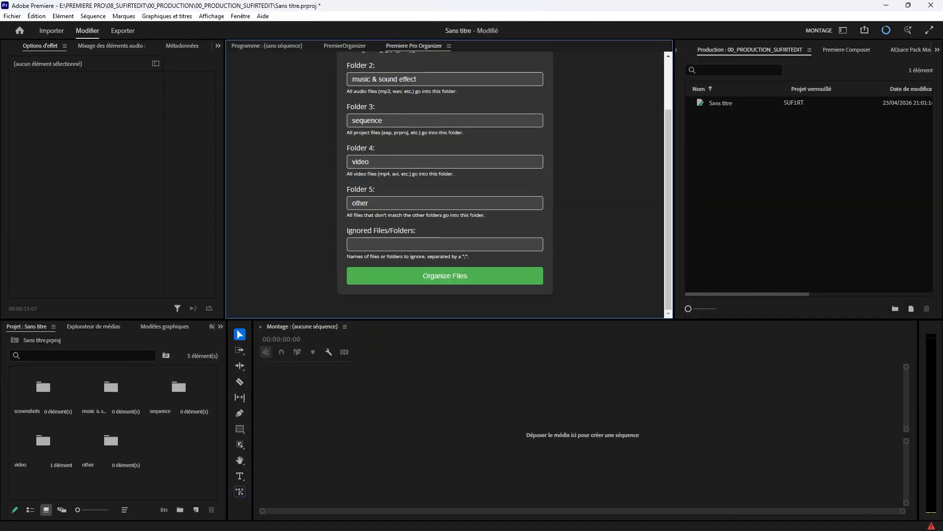
{"action": "scroll", "coordinate": [445, 182], "scroll_direction": "up", "scroll_amount": 3}
{"action": "scroll", "coordinate": [445, 182], "scroll_direction": "down", "scroll_amount": 2}
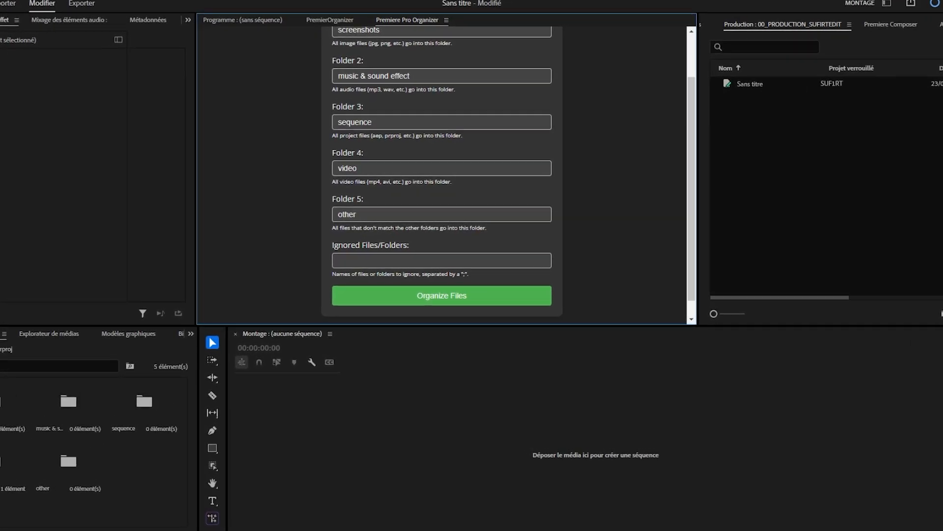
{"action": "left_click", "coordinate": [441, 295]}
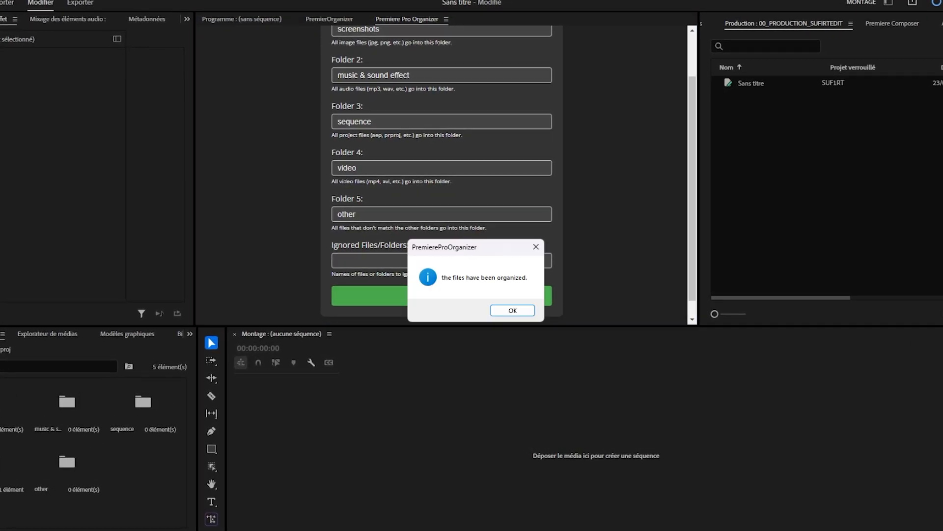
{"action": "left_click", "coordinate": [506, 309]}
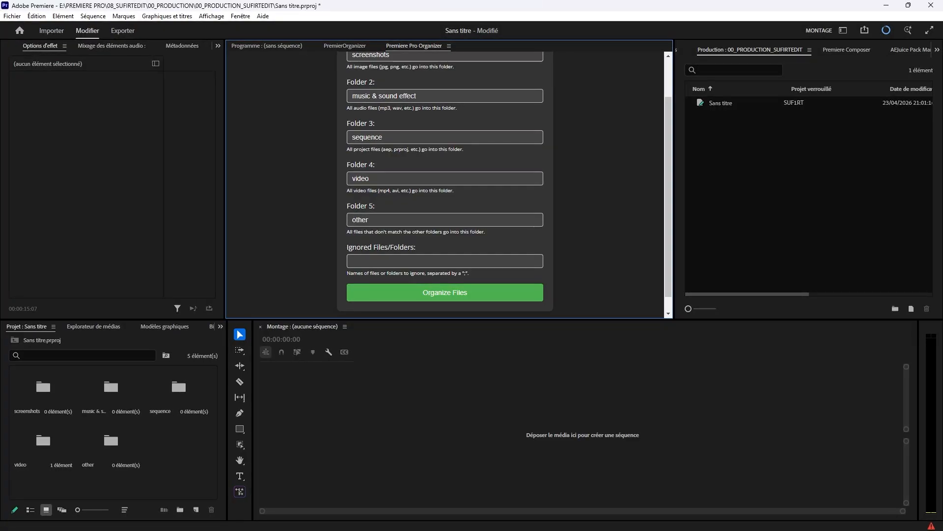
{"action": "double_click", "coordinate": [44, 441]}
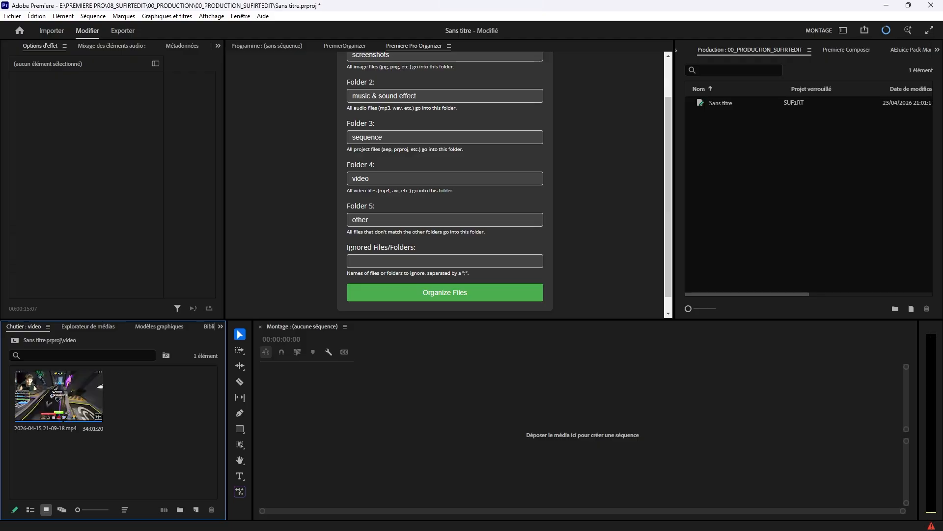
{"action": "right_click", "coordinate": [59, 406]}
{"action": "mouse_move", "coordinate": [128, 351]}
{"action": "left_click", "coordinate": [246, 350]}
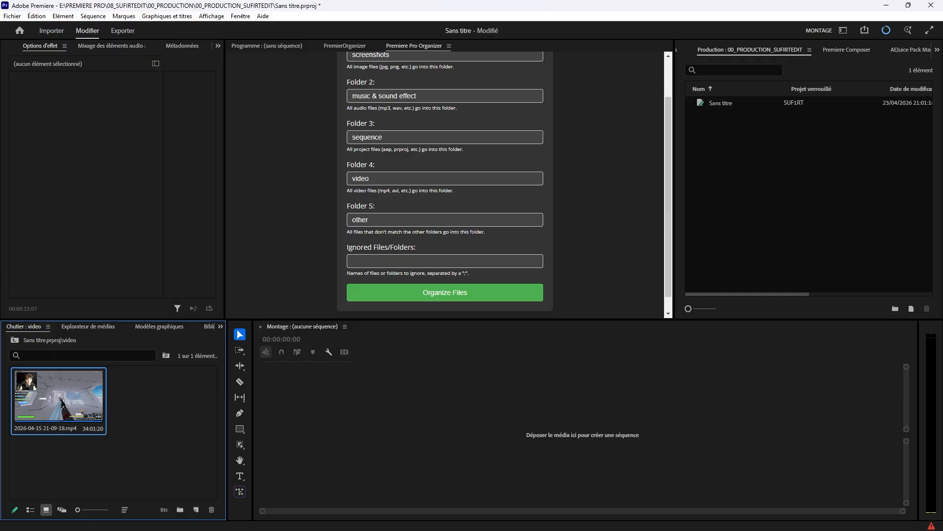
Set the proxy location to E:\PREMIERE PRO\08_SUFIRTEDIT\10_PROXY and create the quarter-size QuickTime ProRes proxy.
{"action": "left_click", "coordinate": [498, 287]}
{"action": "left_click", "coordinate": [497, 287]}
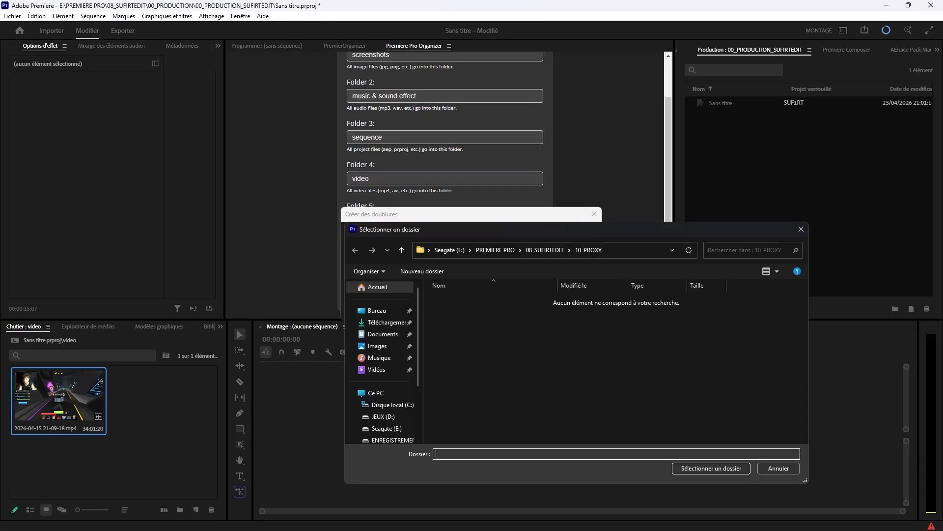
{"action": "left_click", "coordinate": [545, 250]}
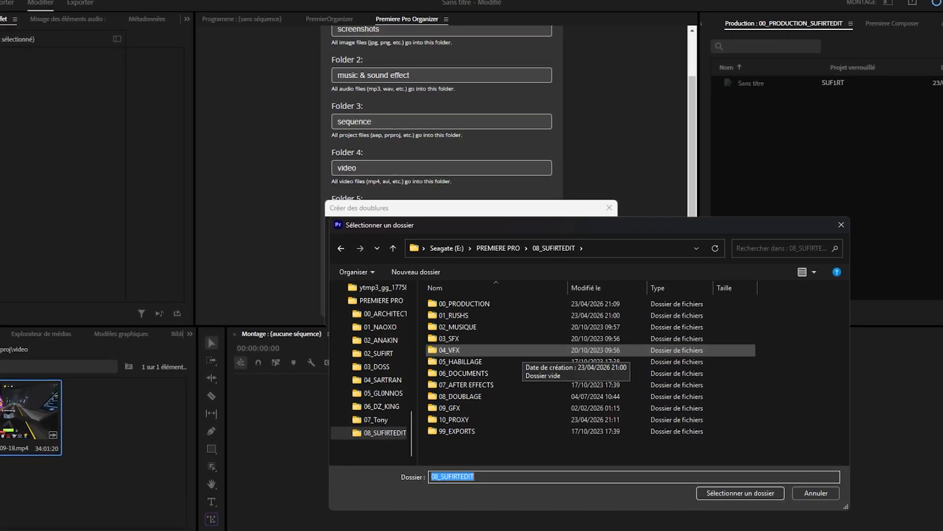
{"action": "left_click", "coordinate": [491, 408]}
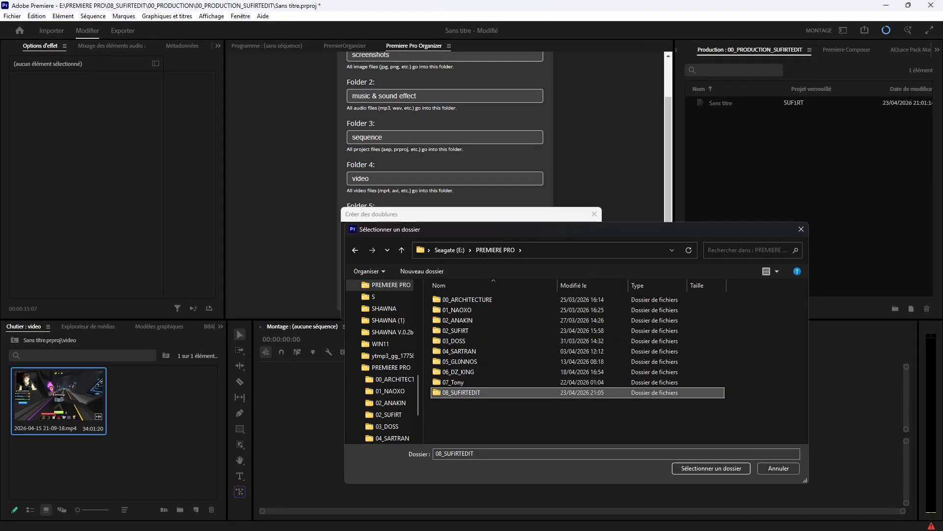
{"action": "double_click", "coordinate": [462, 393]}
{"action": "left_click", "coordinate": [455, 402]}
{"action": "double_click", "coordinate": [454, 403]}
{"action": "left_click", "coordinate": [710, 468]}
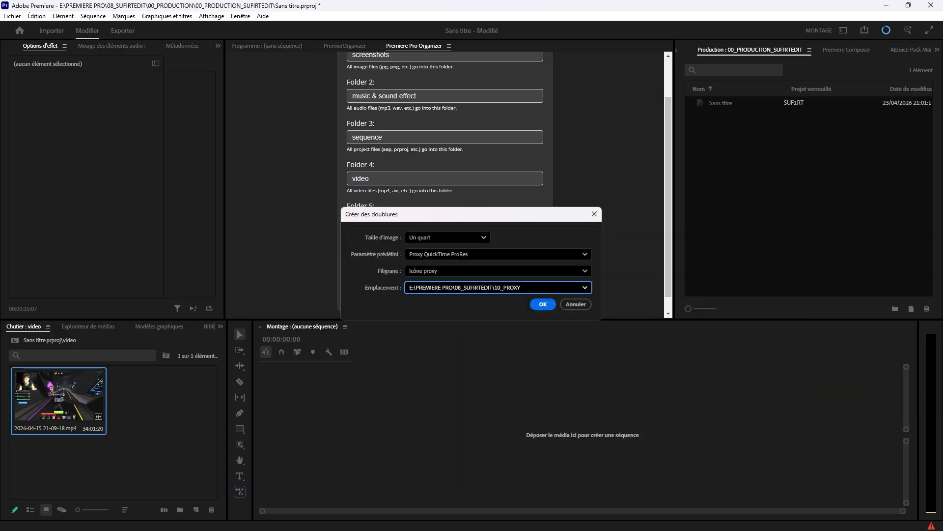
{"action": "key", "text": "Return"}
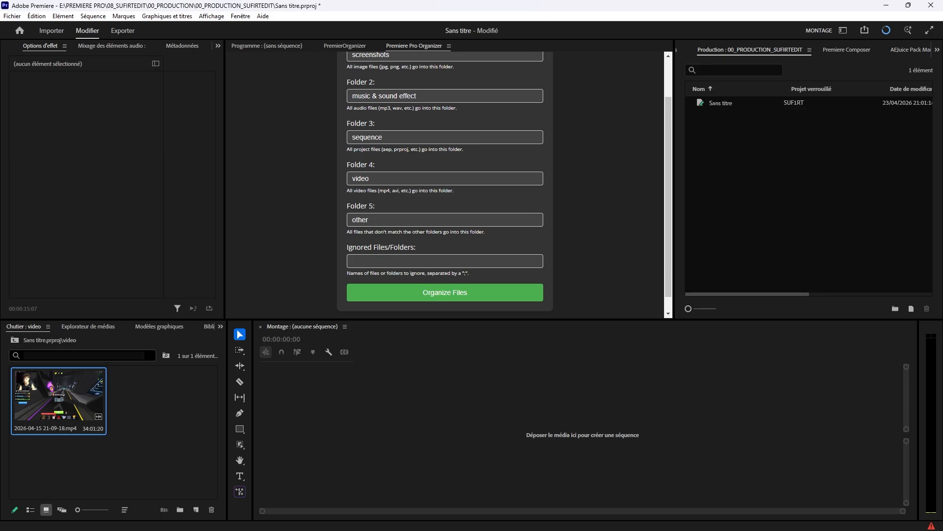
Start a new sequence in the sequence bin with Résolution maximale and Qualité de rendu maximale enabled.
{"action": "left_click", "coordinate": [15, 339]}
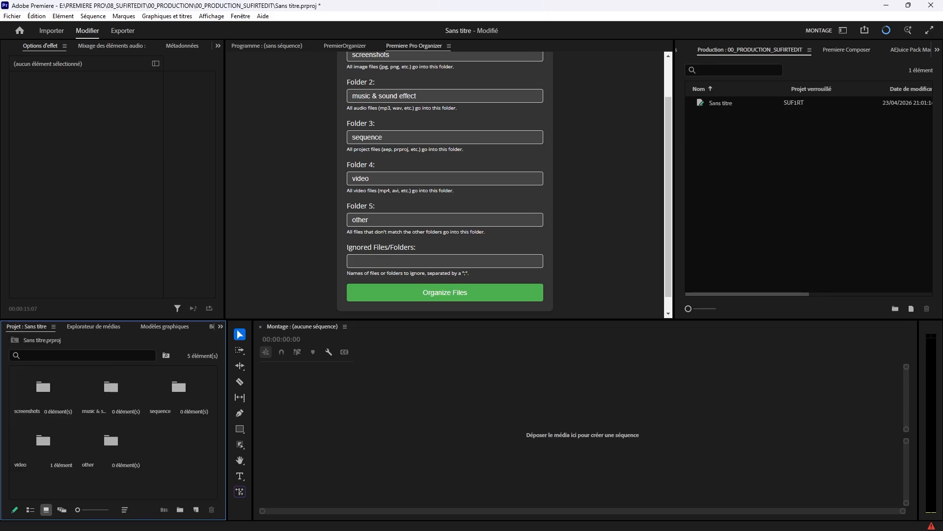
{"action": "double_click", "coordinate": [179, 387]}
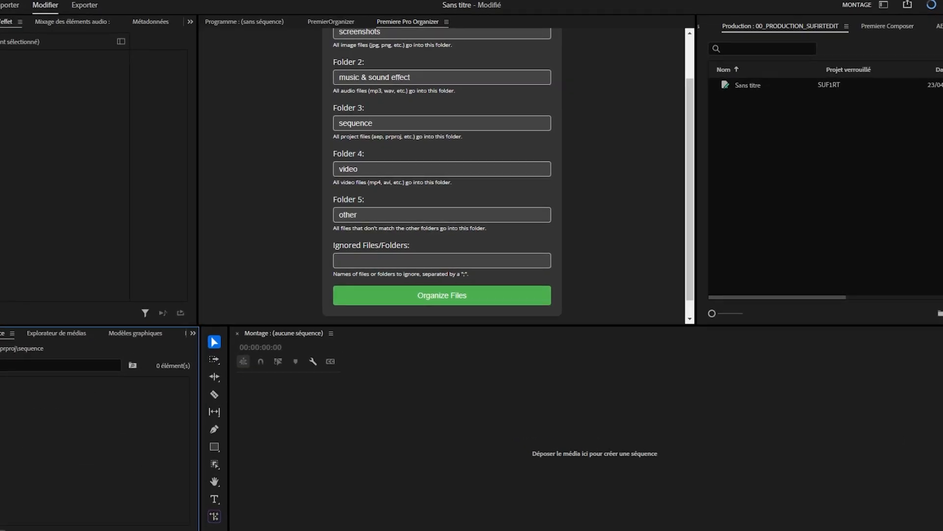
{"action": "right_click", "coordinate": [94, 414]}
{"action": "mouse_move", "coordinate": [139, 257]}
{"action": "left_click", "coordinate": [283, 257]}
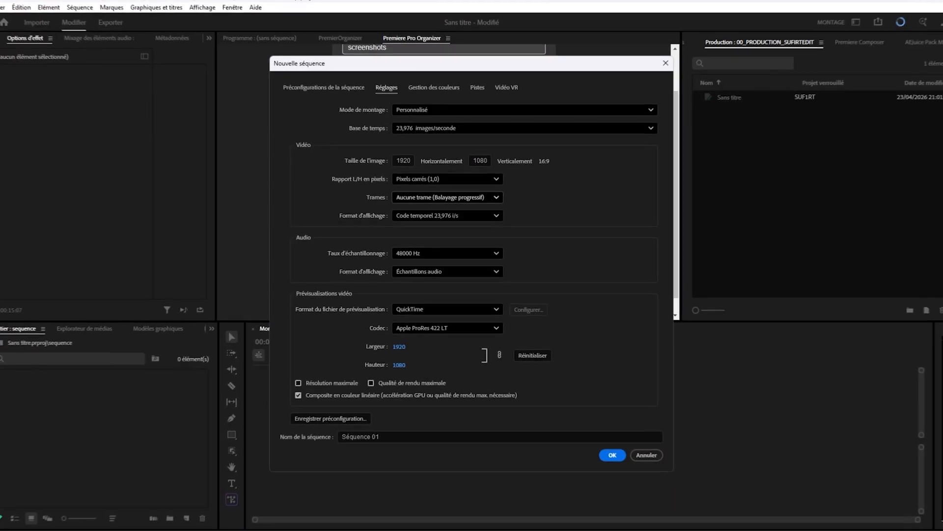
{"action": "left_click", "coordinate": [304, 379]}
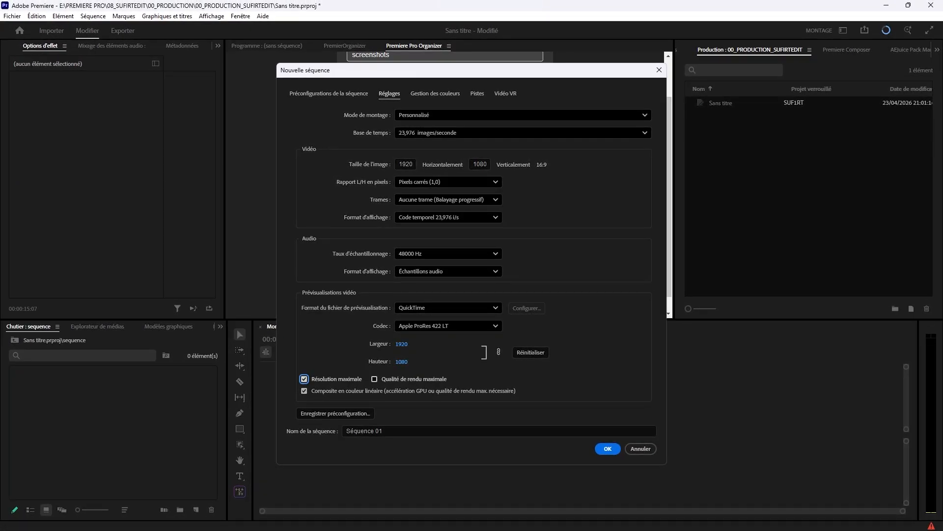
{"action": "left_click", "coordinate": [374, 379]}
Name the new sequence 01_CUT and create it.
{"action": "left_click_drag", "start_coordinate": [410, 432], "coordinate": [339, 419]}
{"action": "type", "text": "01"}
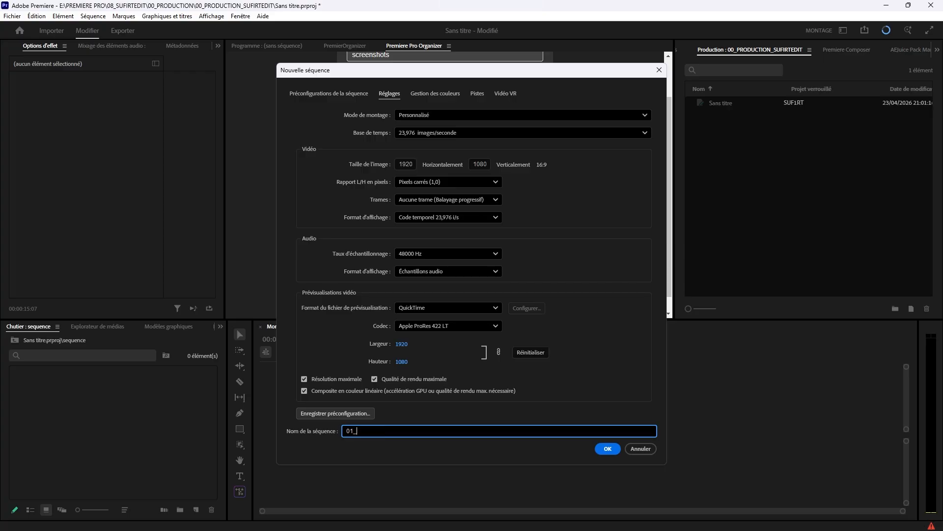
{"action": "type", "text": "_CUR"}
{"action": "key", "text": "BackSpace"}
{"action": "type", "text": "T"}
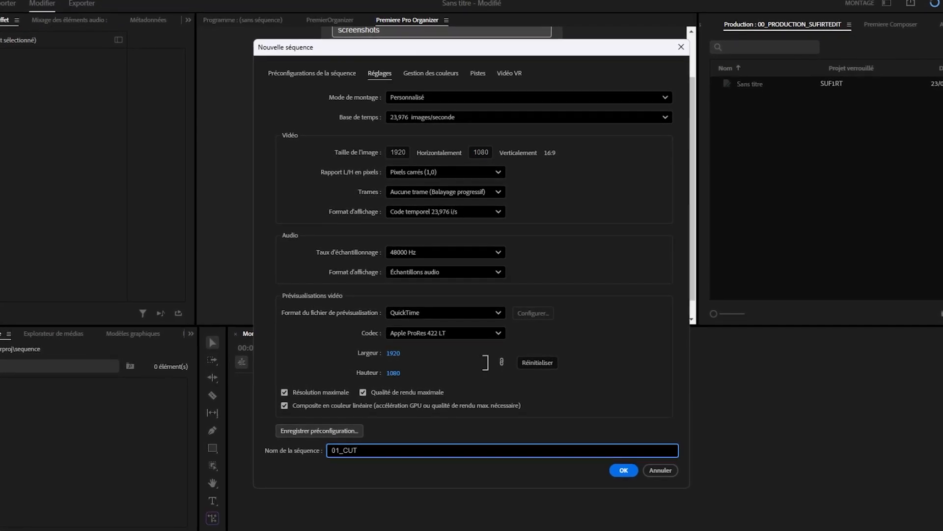
{"action": "key", "text": "Return"}
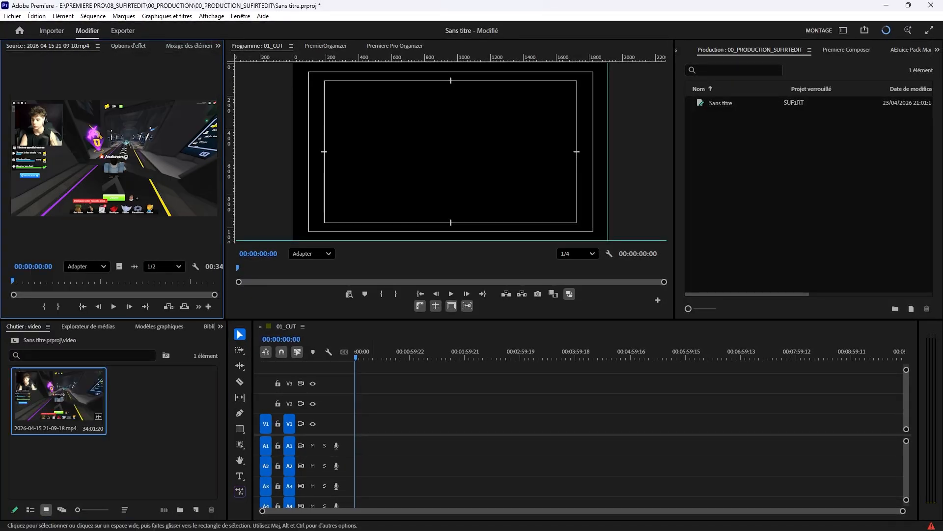
Place the gameplay clip at the start of 01_CUT on V1 and change the sequence settings to match the clip.
{"action": "left_click_drag", "start_coordinate": [59, 396], "coordinate": [373, 423]}
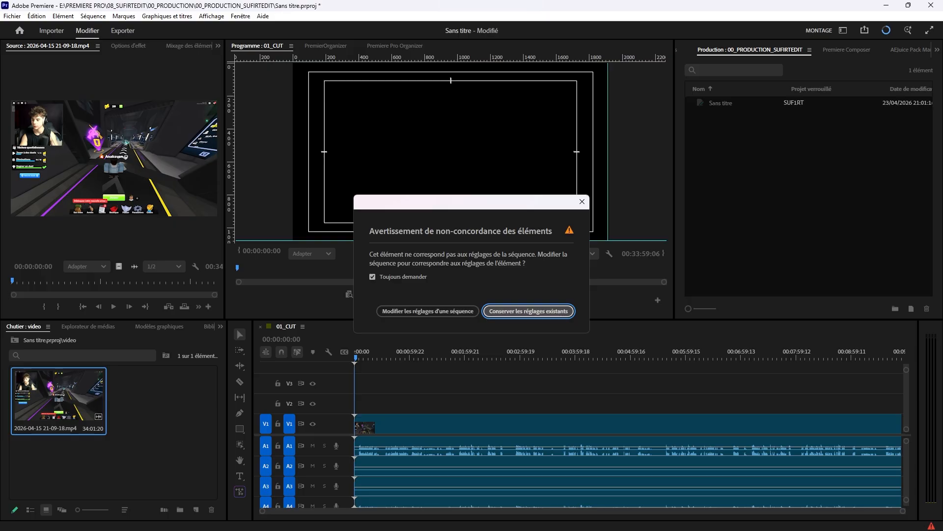
{"action": "key", "text": "Tab"}
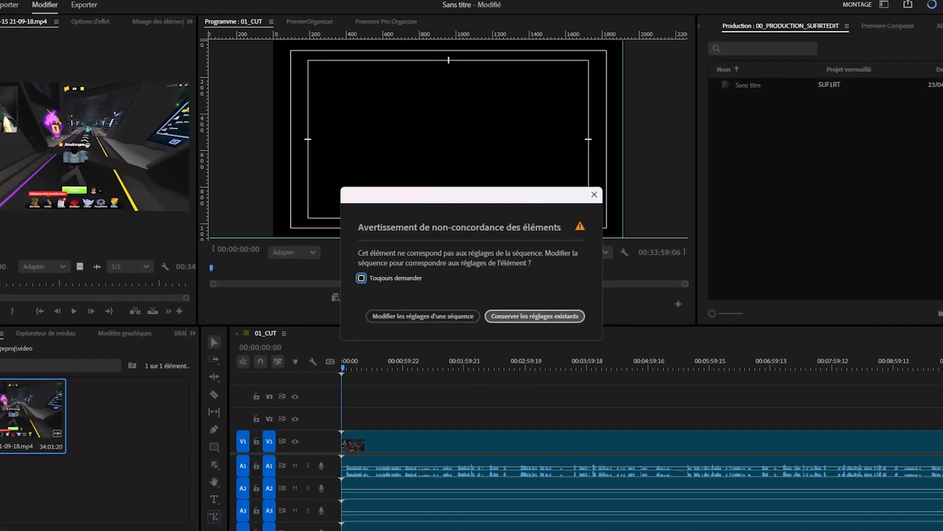
{"action": "key", "text": "space"}
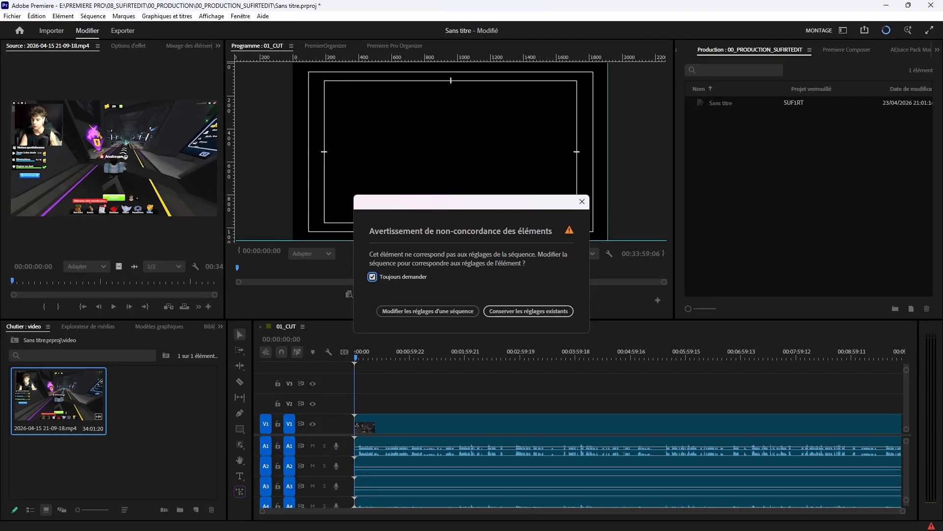
{"action": "left_click", "coordinate": [428, 311]}
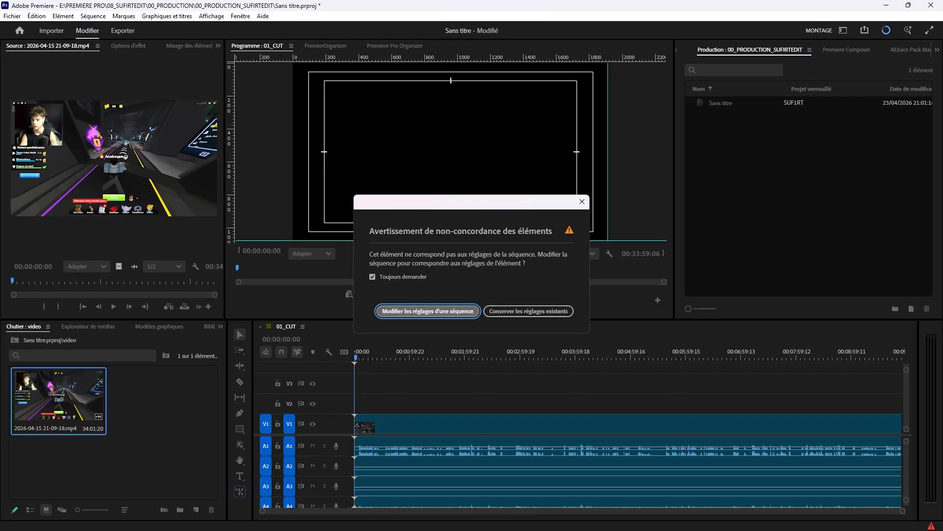
Look up the commands assigned to C and B in the keyboard shortcuts and try a ripple delete in the timeline.
{"action": "left_click", "coordinate": [36, 16]}
{"action": "left_click", "coordinate": [64, 341]}
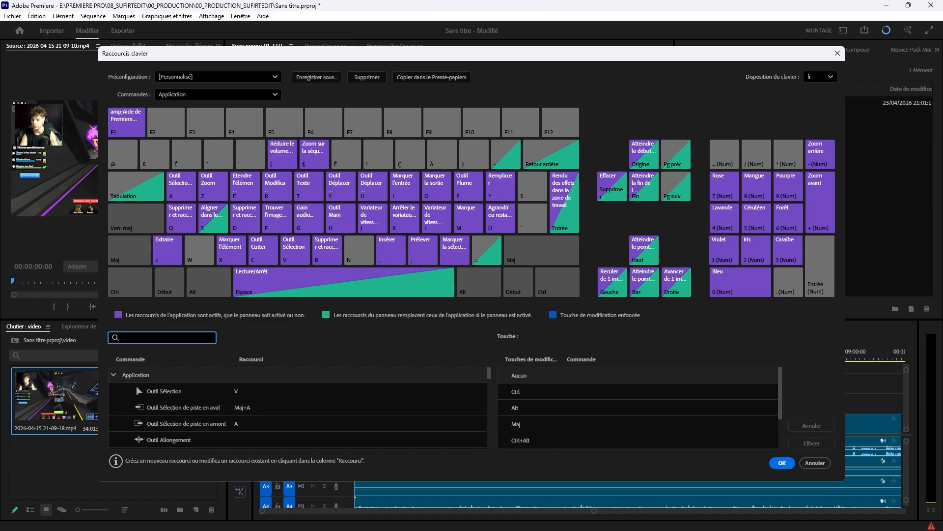
{"action": "left_click", "coordinate": [261, 248]}
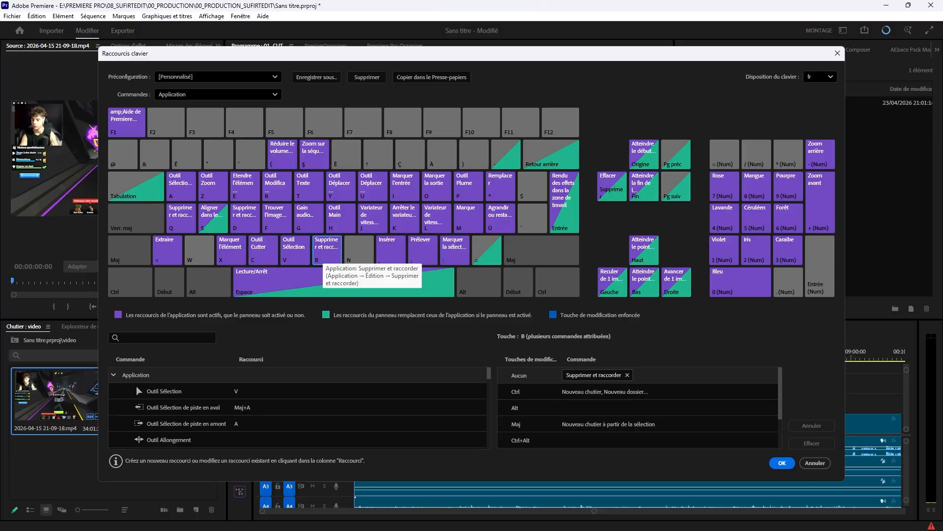
{"action": "key", "text": "Escape"}
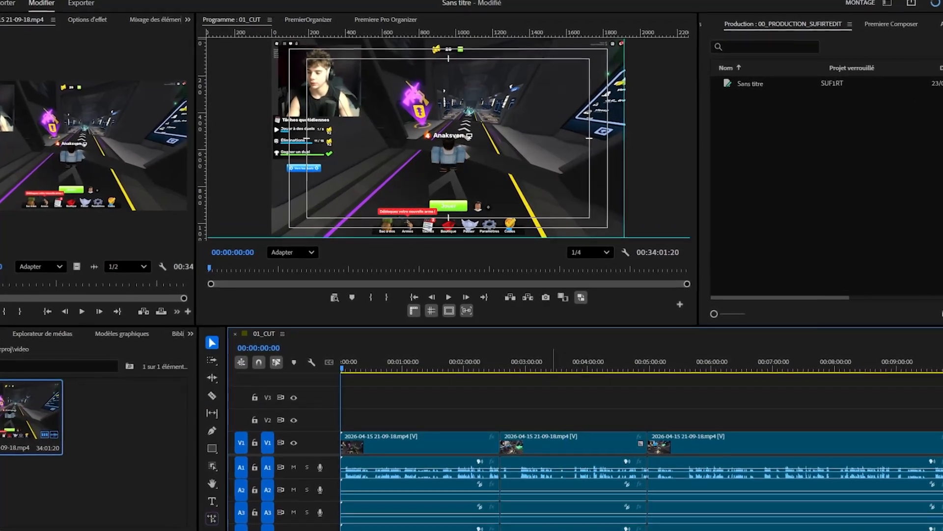
{"action": "key", "text": "shift+Delete"}
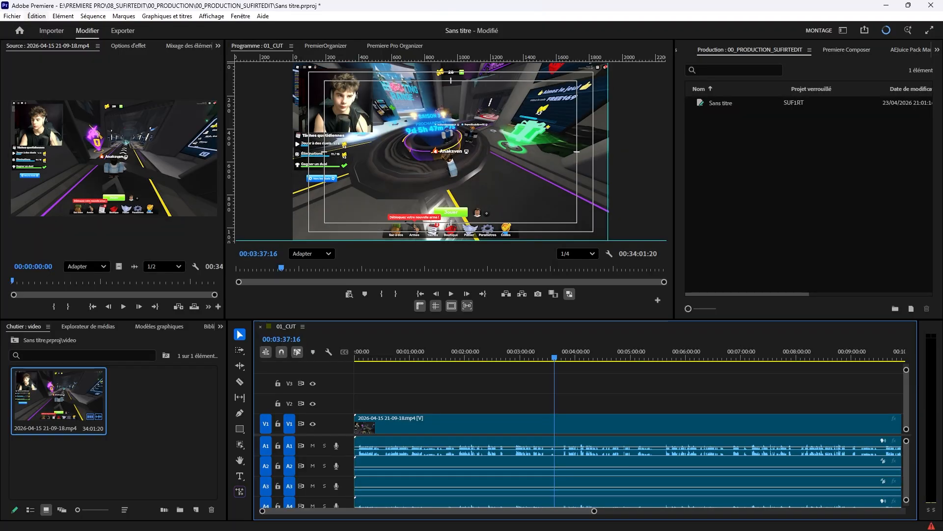
Look up the commands assigned to the D, Q and S keys in the keyboard shortcuts.
{"action": "left_click", "coordinate": [36, 16]}
{"action": "left_click", "coordinate": [66, 343]}
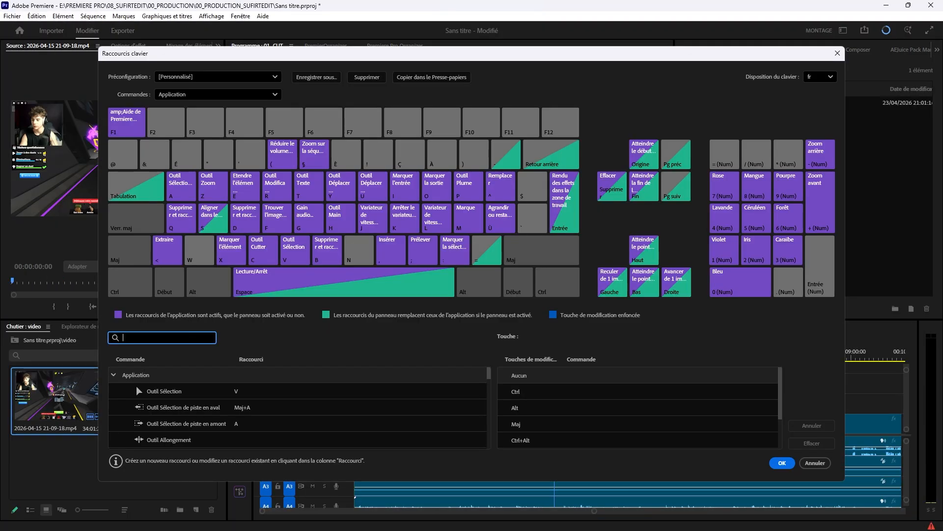
{"action": "left_click", "coordinate": [236, 225]}
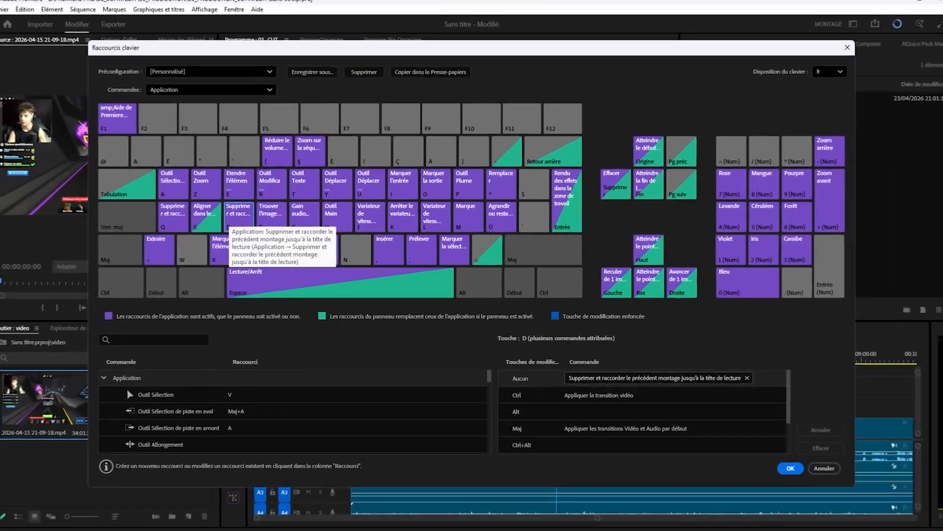
{"action": "left_click", "coordinate": [181, 224]}
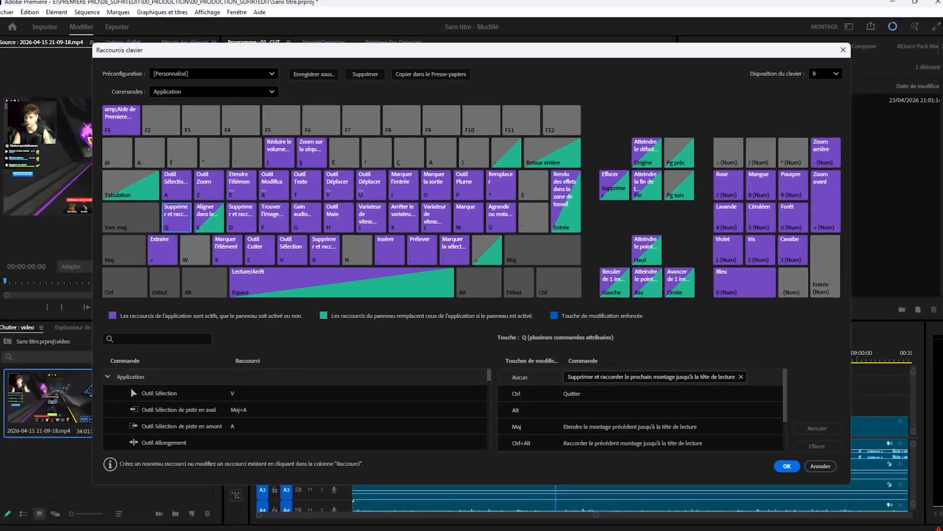
{"action": "key", "text": "s"}
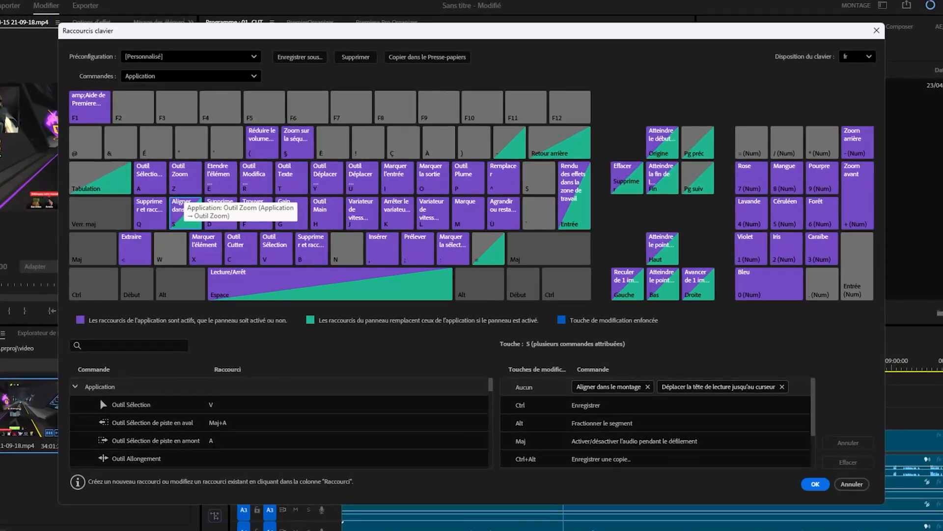
{"action": "left_click", "coordinate": [241, 223]}
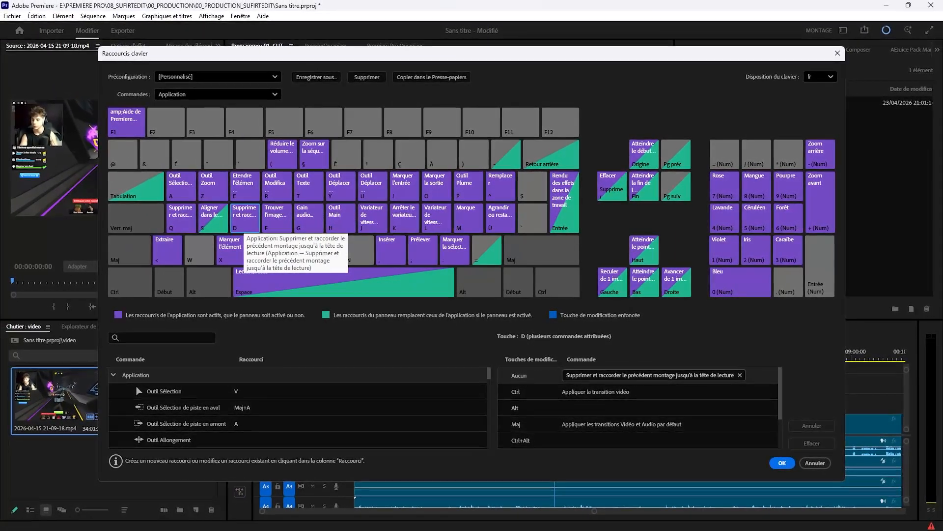
{"action": "left_click", "coordinate": [782, 462]}
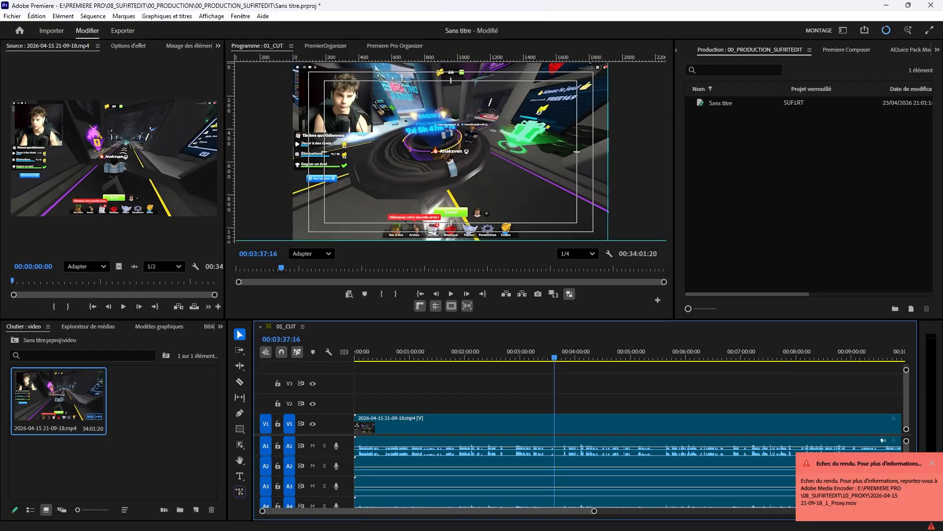
Ripple-trim the start of the gameplay clip up to 00:00:05:18, where the first speech begins.
{"action": "key", "text": "Home"}
{"action": "key", "text": "equal"}
{"action": "key", "text": "equal"}
{"action": "key", "text": "equal"}
{"action": "key", "text": "equal"}
{"action": "key", "text": "equal"}
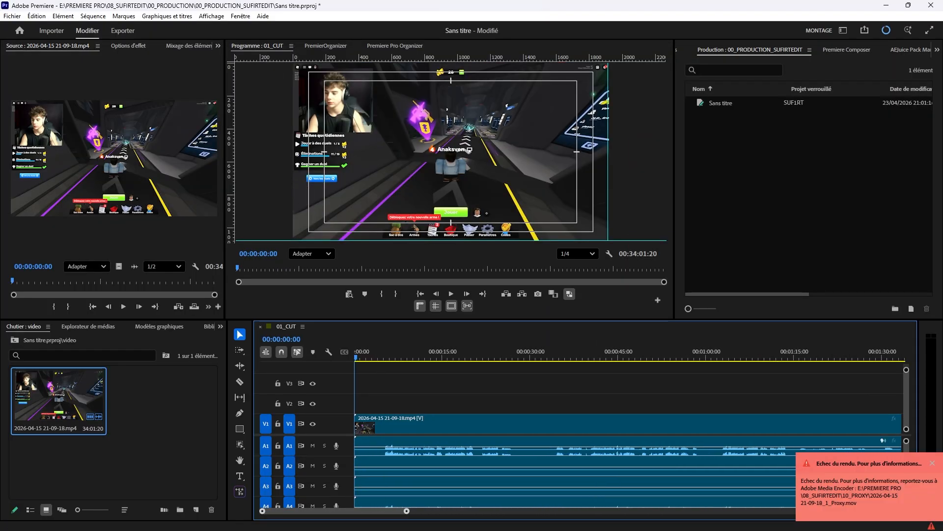
{"action": "left_click", "coordinate": [471, 355]}
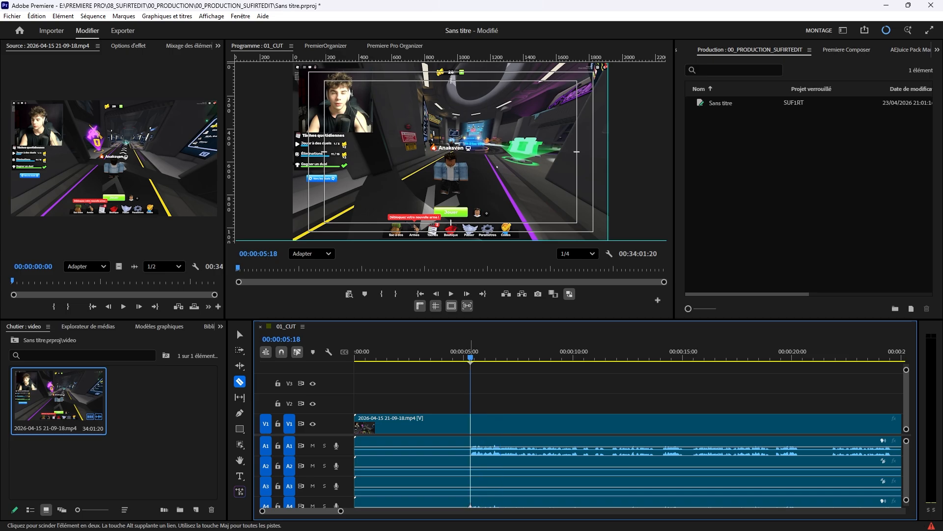
{"action": "key", "text": "c"}
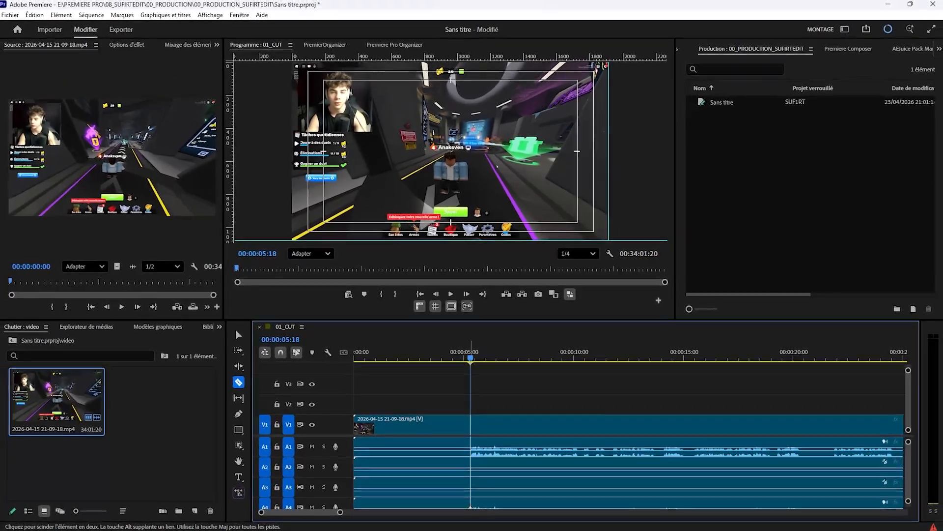
{"action": "key", "text": "q"}
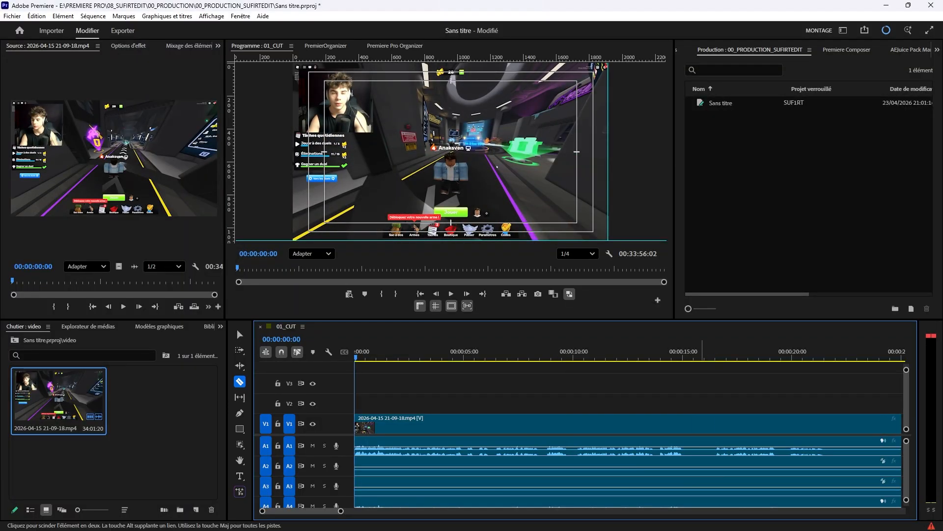
Split the clip at 00:00:16:31 and ripple-trim the silent part from 00:00:15:01 to that cut.
{"action": "key", "text": "v"}
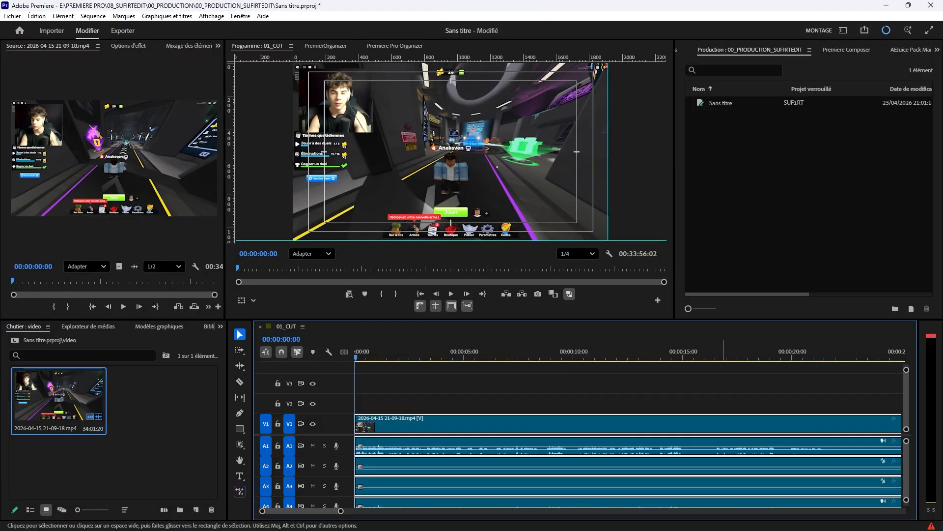
{"action": "left_click", "coordinate": [715, 355]}
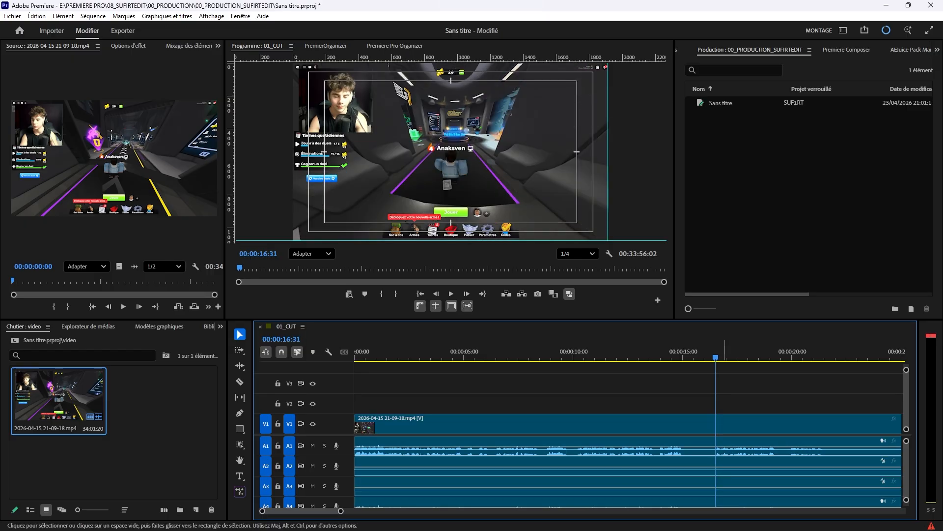
{"action": "left_click", "coordinate": [393, 355]}
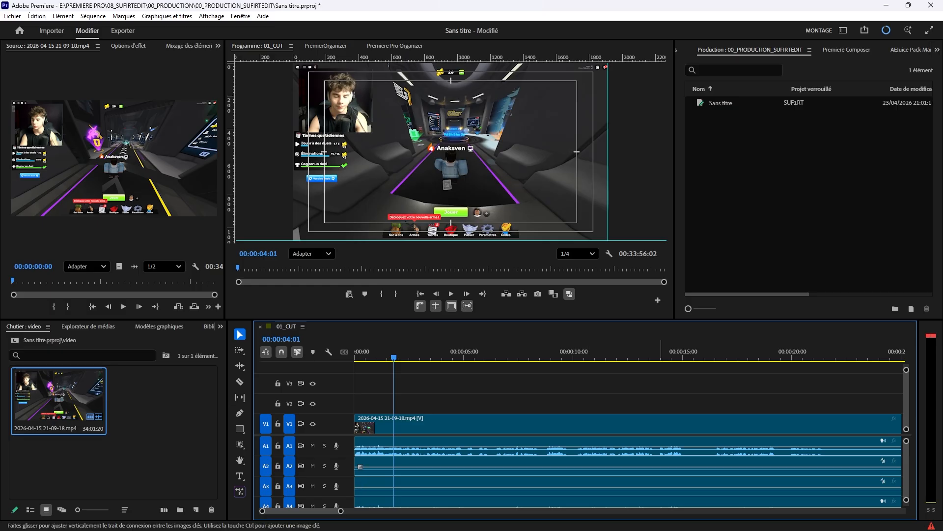
{"action": "key", "text": "c"}
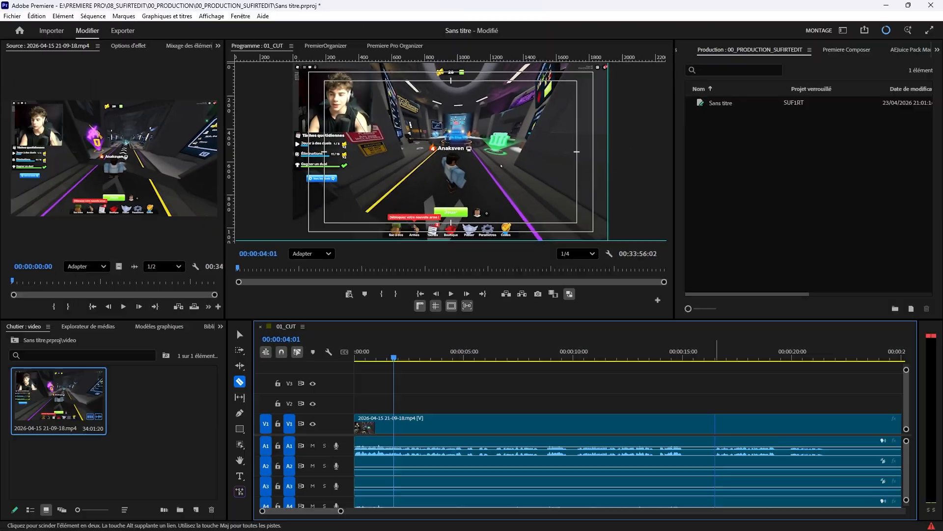
{"action": "left_click", "coordinate": [746, 361]}
{"action": "key", "text": "ctrl+k"}
{"action": "left_click", "coordinate": [709, 362]}
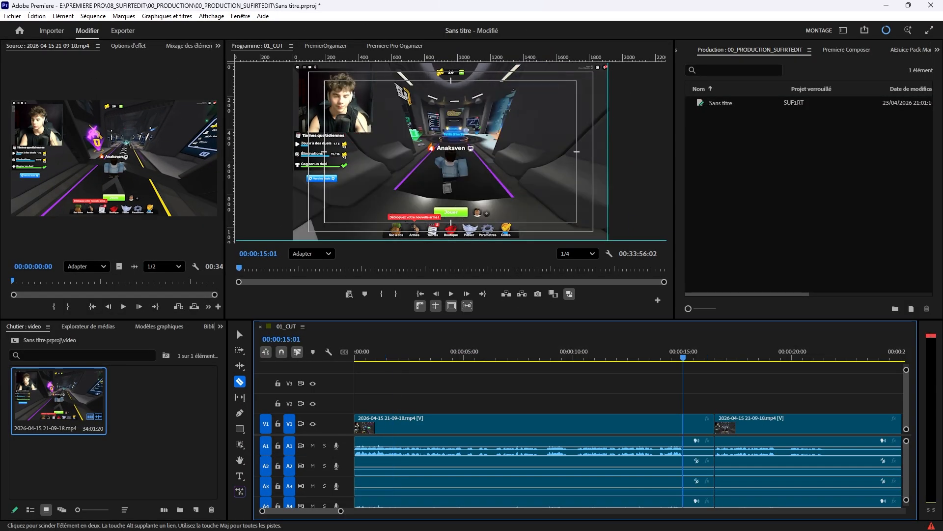
{"action": "key", "text": "w"}
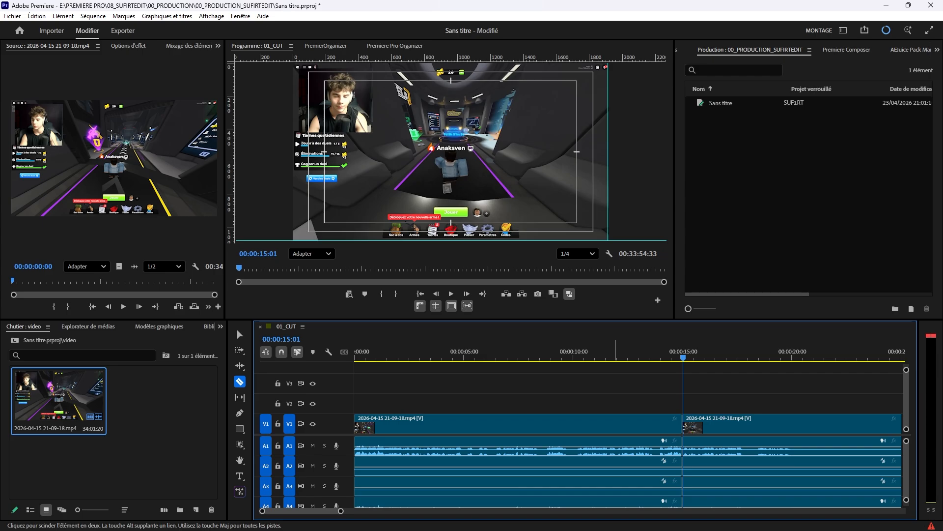
Trim away everything after 00:07:03:48 in 01_CUT and return the playhead to the sequence start.
{"action": "key", "text": "shift+Left"}
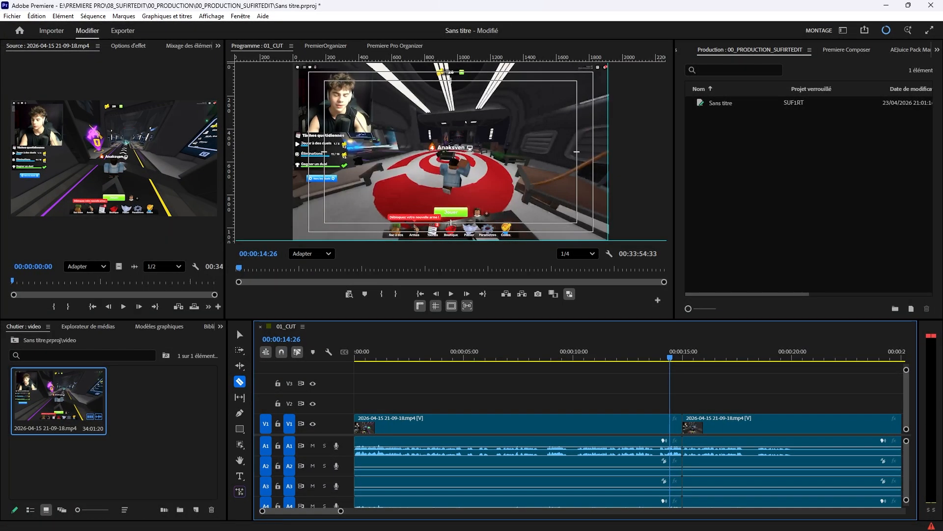
{"action": "left_click", "coordinate": [810, 352]}
{"action": "left_click_drag", "start_coordinate": [341, 511], "coordinate": [586, 511]}
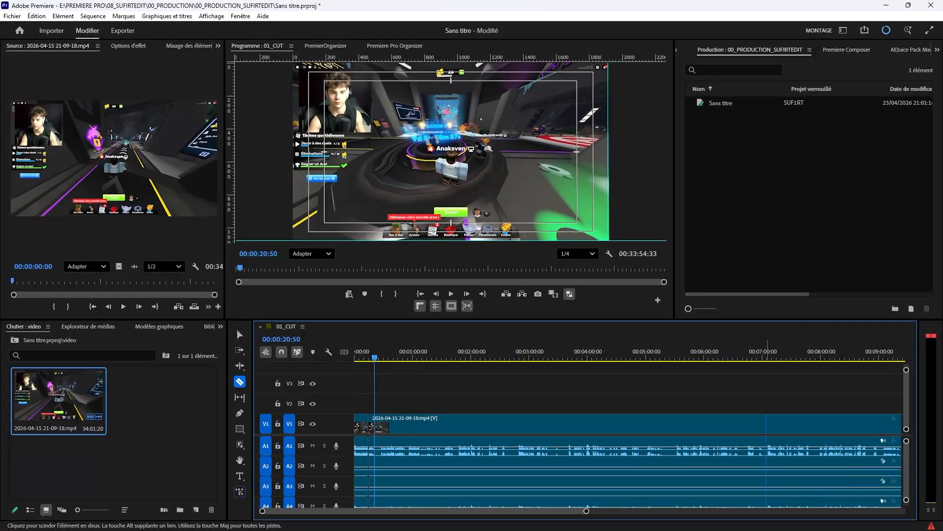
{"action": "left_click", "coordinate": [766, 357]}
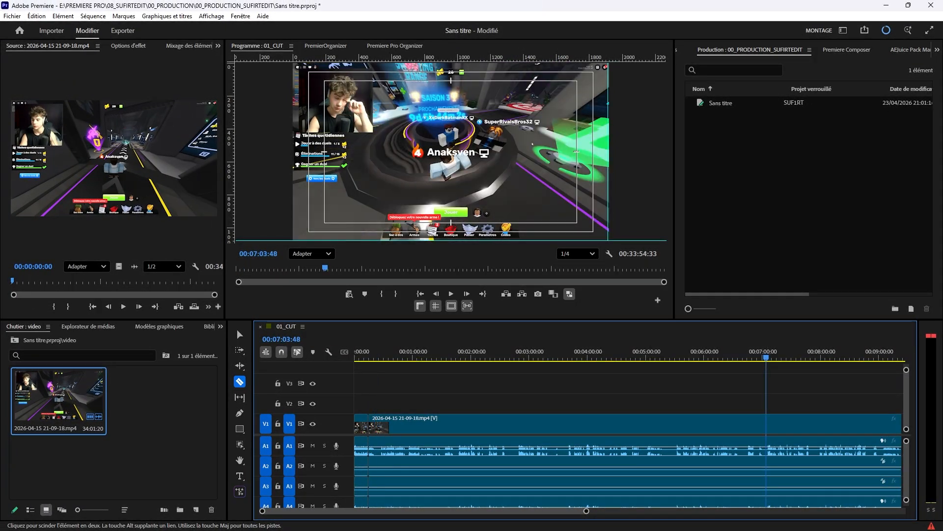
{"action": "key", "text": "w"}
{"action": "key", "text": "Home"}
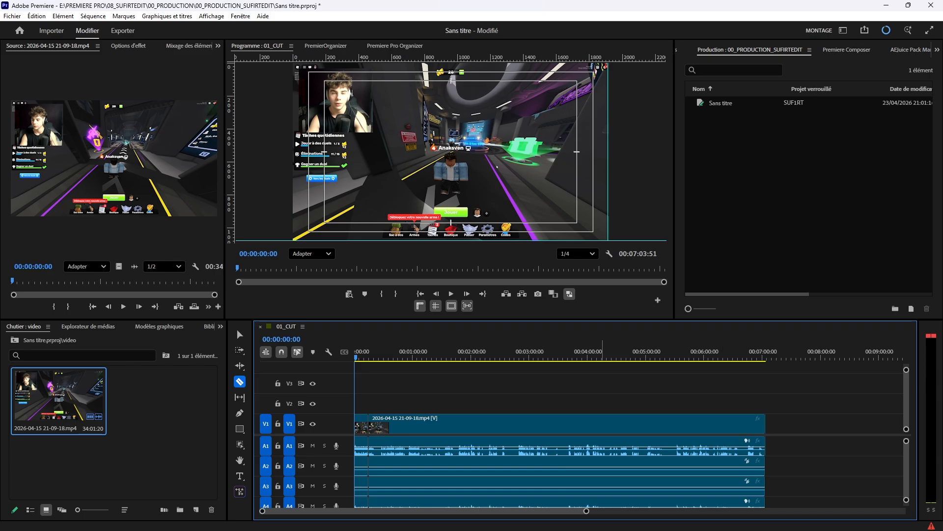
Show the transcript and re-transcribe the gameplay clip in Français, with speakers separated and channel Couche 1.
{"action": "key", "text": "shift+4"}
{"action": "key", "text": "shift+5"}
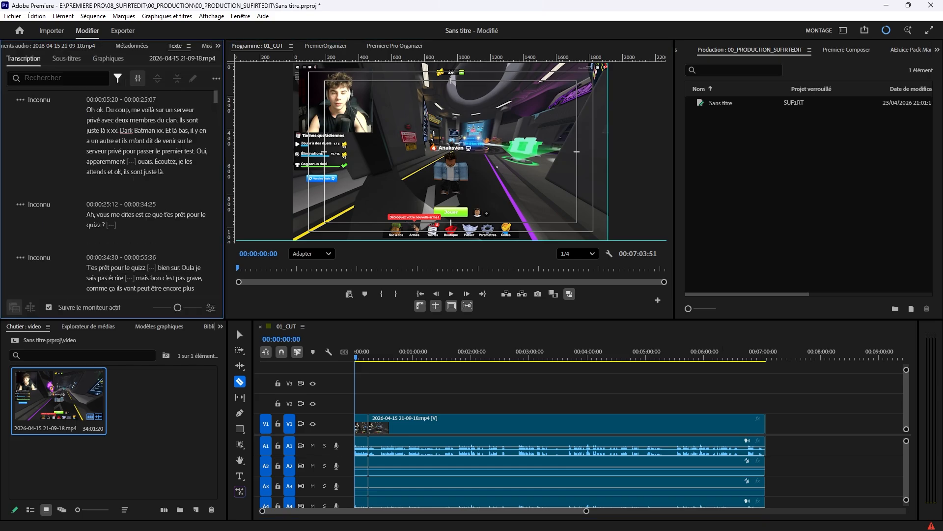
{"action": "right_click", "coordinate": [50, 401]}
{"action": "left_click", "coordinate": [40, 460]}
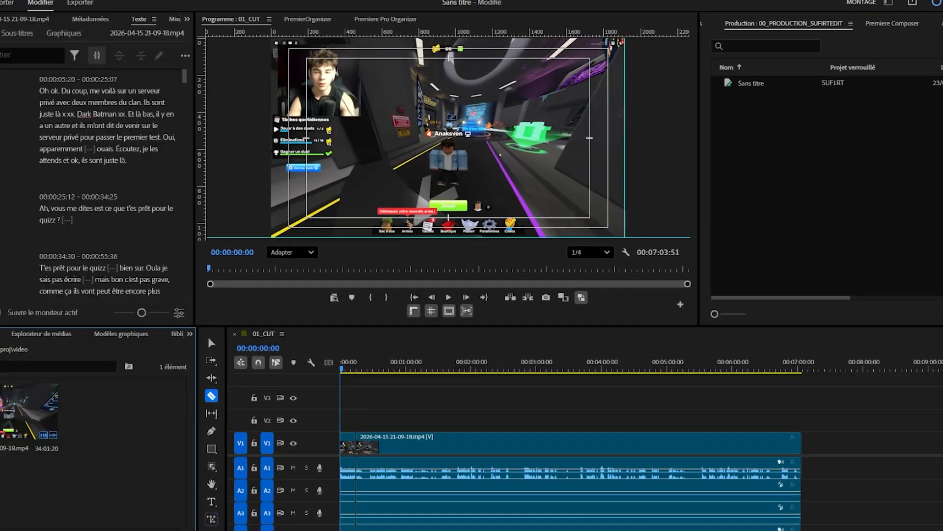
{"action": "right_click", "coordinate": [2, 412]}
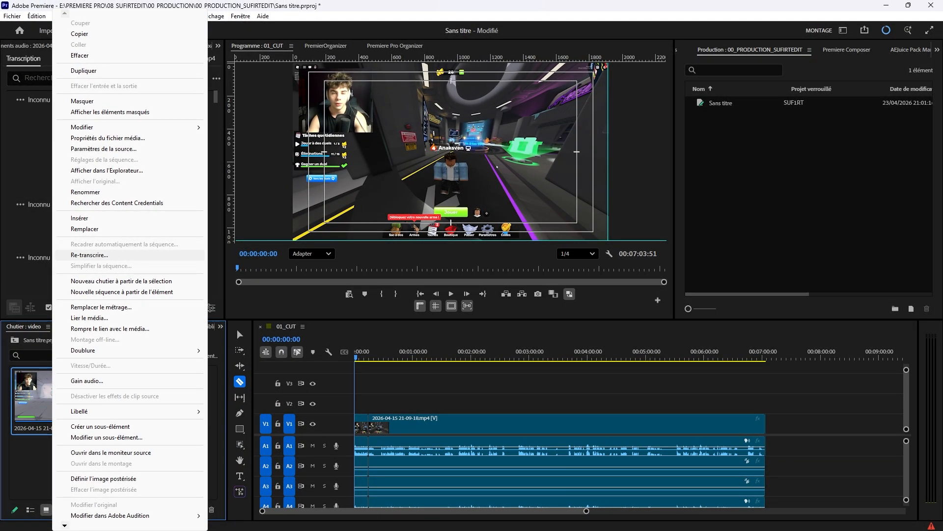
{"action": "key", "text": "Return"}
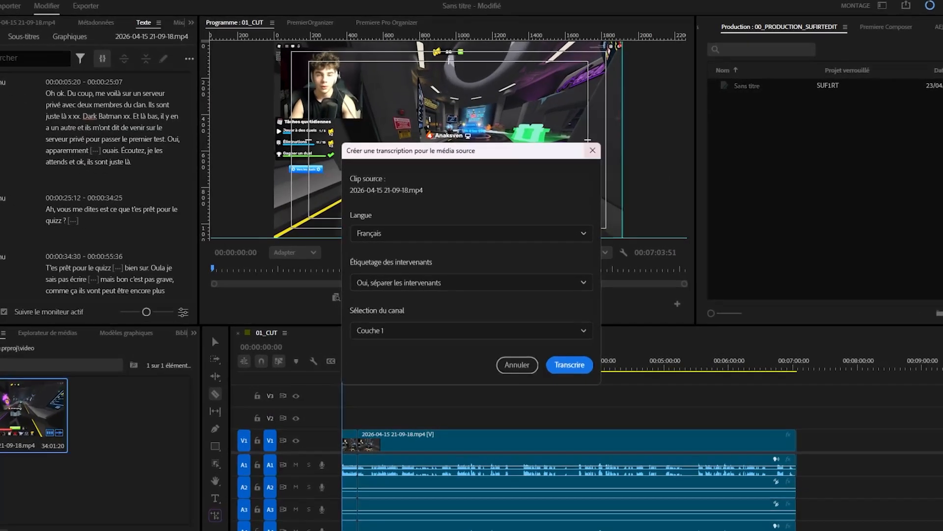
{"action": "left_click", "coordinate": [561, 355]}
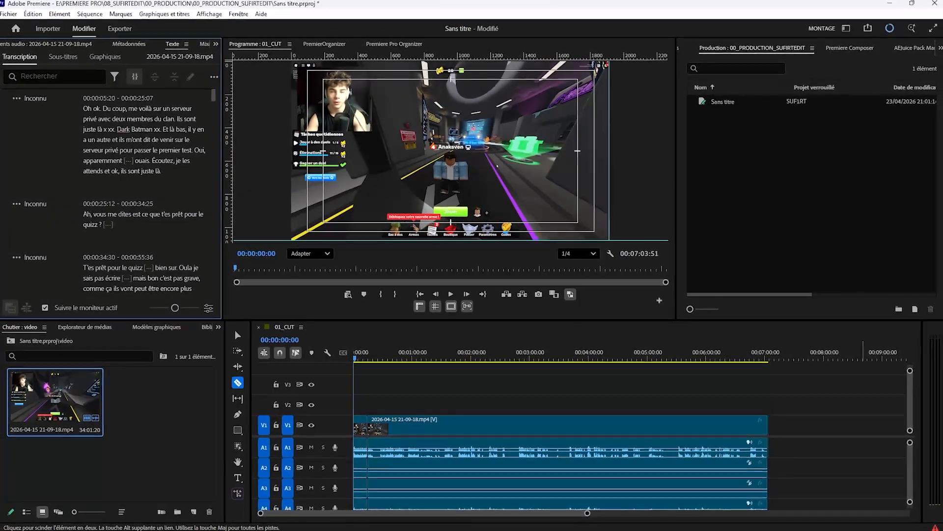
Maximize the 01_CUT timeline and increase the height of audio track A1 for a larger waveform.
{"action": "left_click", "coordinate": [561, 391]}
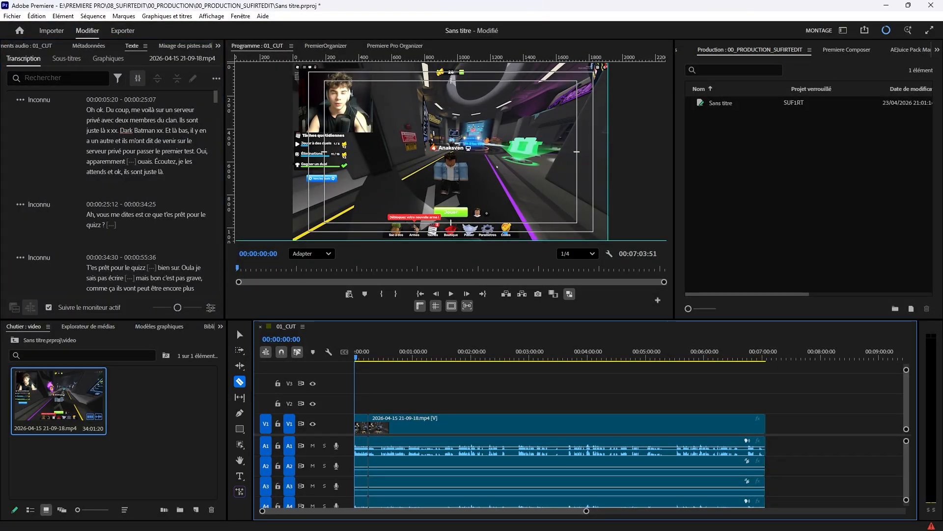
{"action": "key", "text": "grave"}
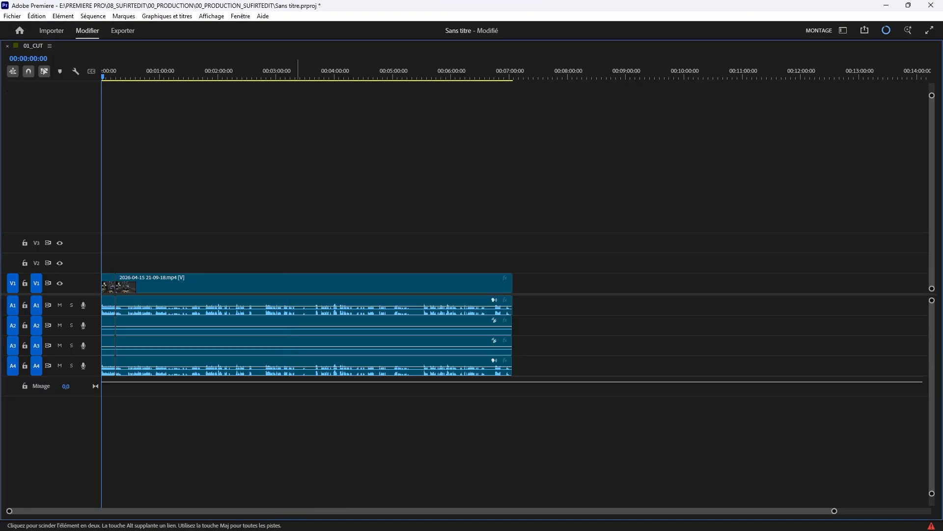
{"action": "left_click_drag", "start_coordinate": [834, 511], "coordinate": [314, 511]}
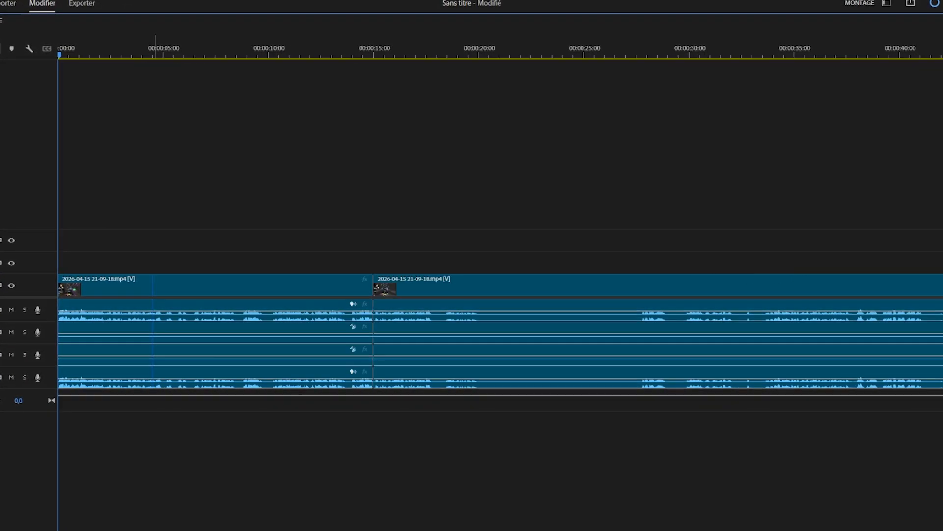
{"action": "key", "text": "v"}
{"action": "scroll", "coordinate": [146, 333], "scroll_direction": "up", "scroll_amount": 5}
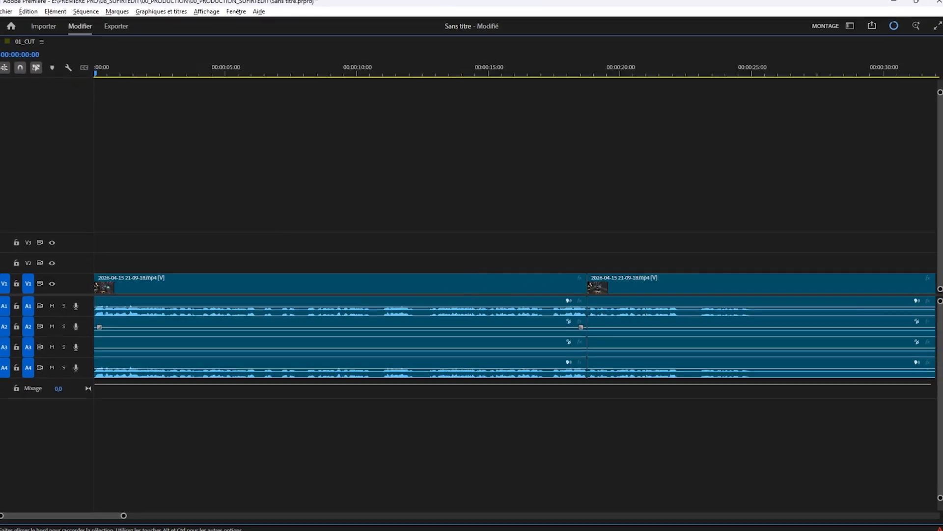
{"action": "scroll", "coordinate": [145, 310], "scroll_direction": "down", "scroll_amount": 4}
{"action": "scroll", "coordinate": [146, 311], "scroll_direction": "up", "scroll_amount": 2}
{"action": "scroll", "coordinate": [146, 310], "scroll_direction": "down", "scroll_amount": 8}
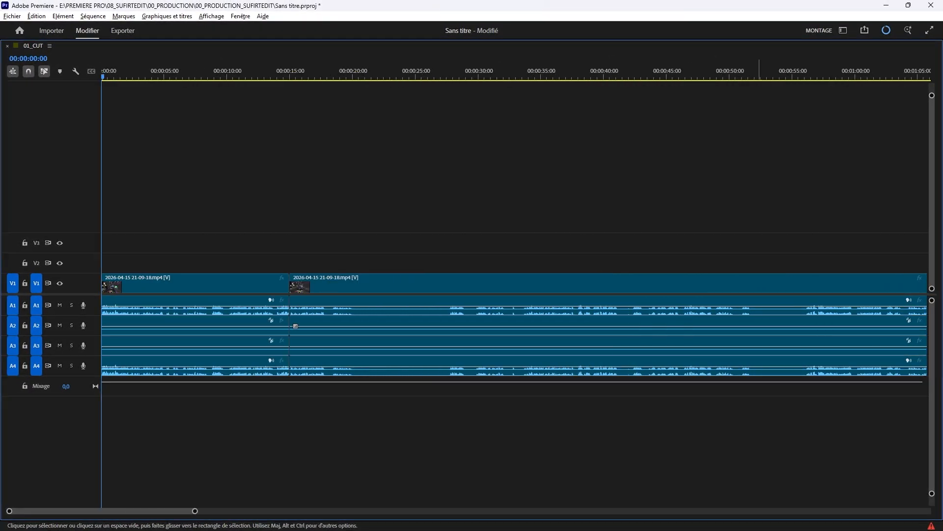
{"action": "scroll", "coordinate": [146, 310], "scroll_direction": "up", "scroll_amount": 7}
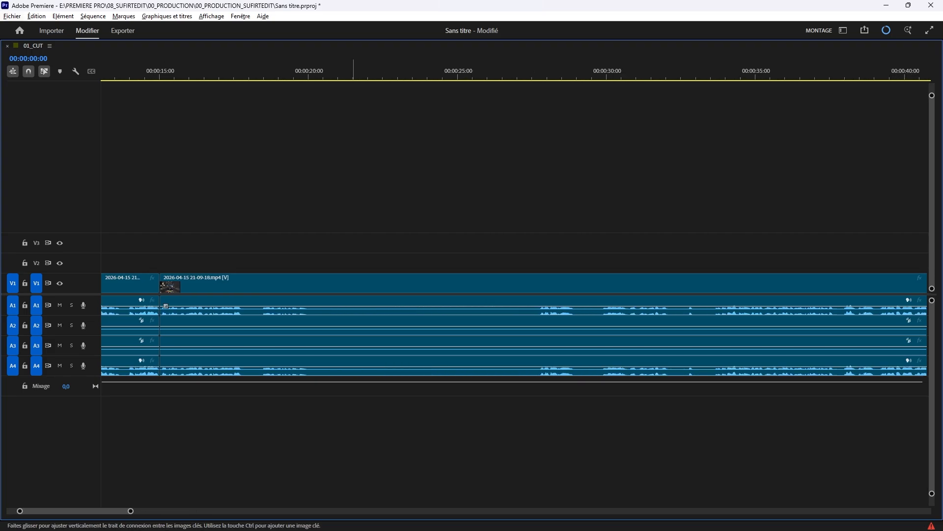
{"action": "scroll", "coordinate": [153, 306], "scroll_direction": "up", "scroll_amount": 4}
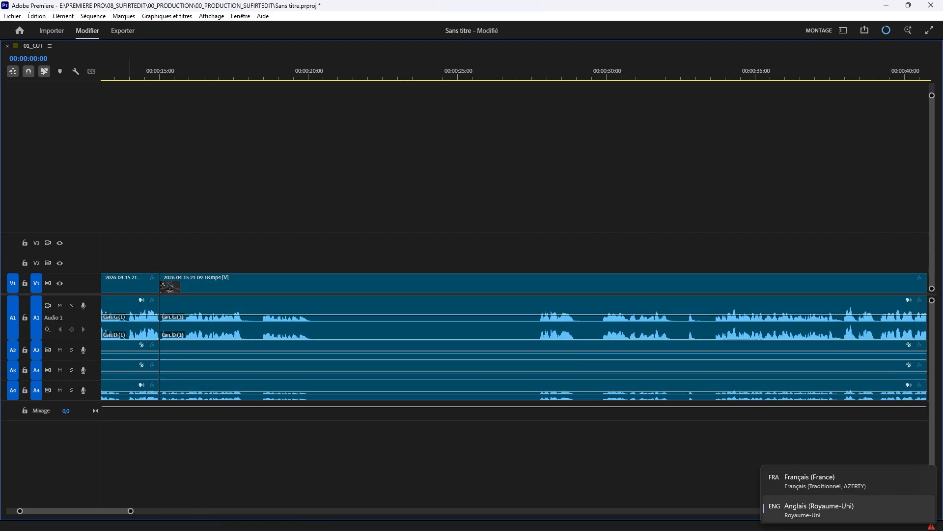
{"action": "scroll", "coordinate": [73, 317], "scroll_direction": "up", "scroll_amount": 7}
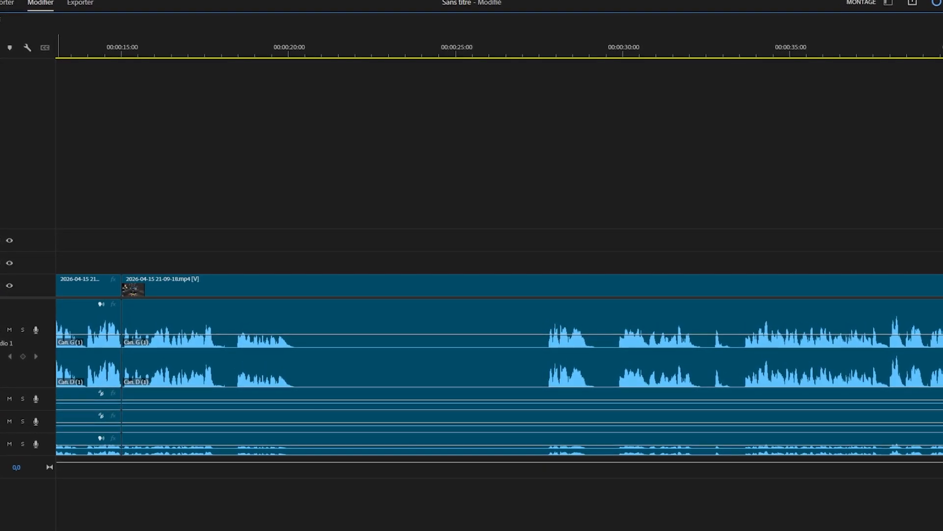
Disable only the first segment's audio clips on tracks A4, A3 and A2, keeping its A1 audio enabled.
{"action": "scroll", "coordinate": [241, 319], "scroll_direction": "left", "scroll_amount": 8}
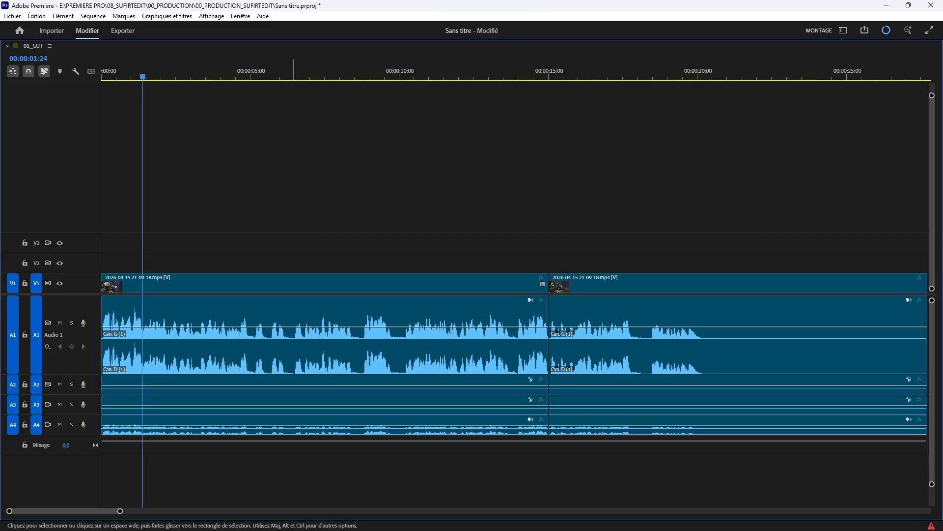
{"action": "left_click", "coordinate": [299, 428], "text": "alt"}
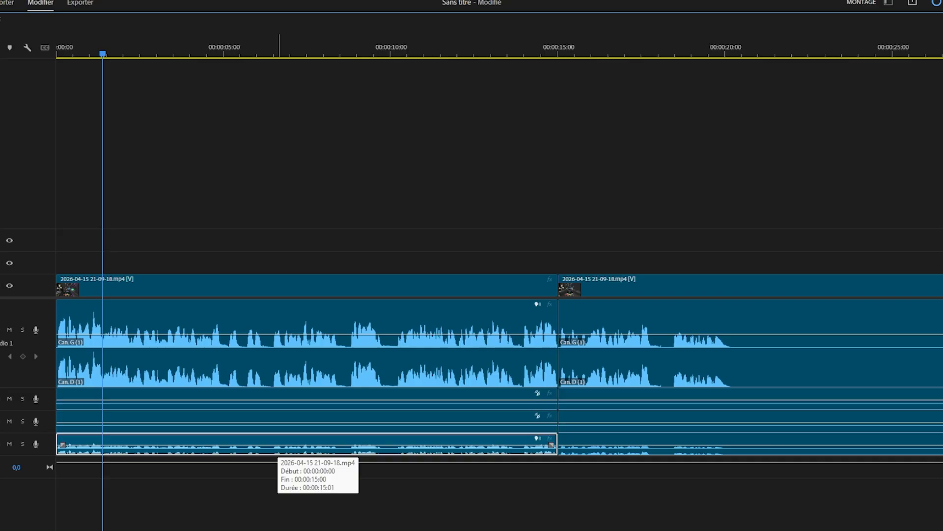
{"action": "key", "text": "shift+e"}
{"action": "left_click", "coordinate": [311, 361]}
{"action": "left_click", "coordinate": [334, 469]}
{"action": "left_click", "coordinate": [361, 406], "text": "alt"}
{"action": "left_click", "coordinate": [371, 387], "text": "alt"}
{"action": "left_click", "coordinate": [373, 405], "text": "alt"}
{"action": "key", "text": "shift+e"}
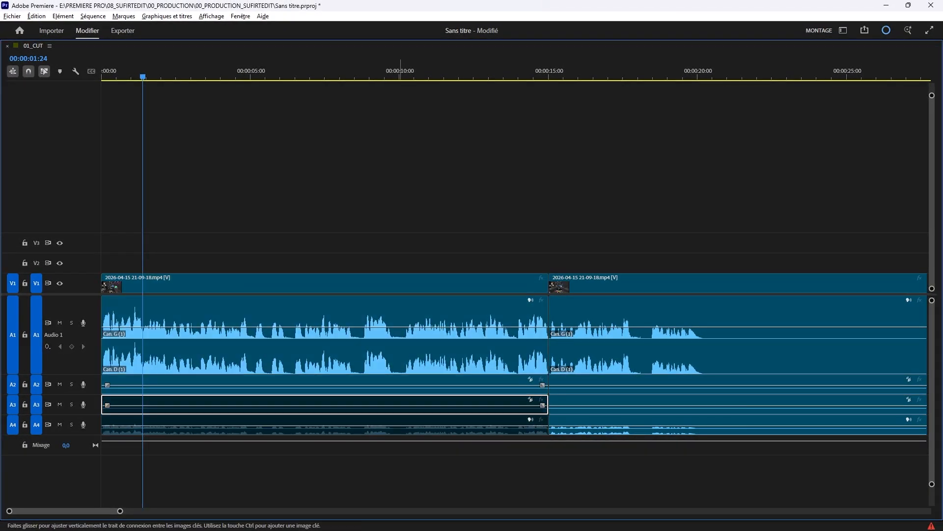
{"action": "left_click", "coordinate": [399, 386], "text": "alt"}
{"action": "key", "text": "shift+e"}
{"action": "left_click", "coordinate": [361, 469]}
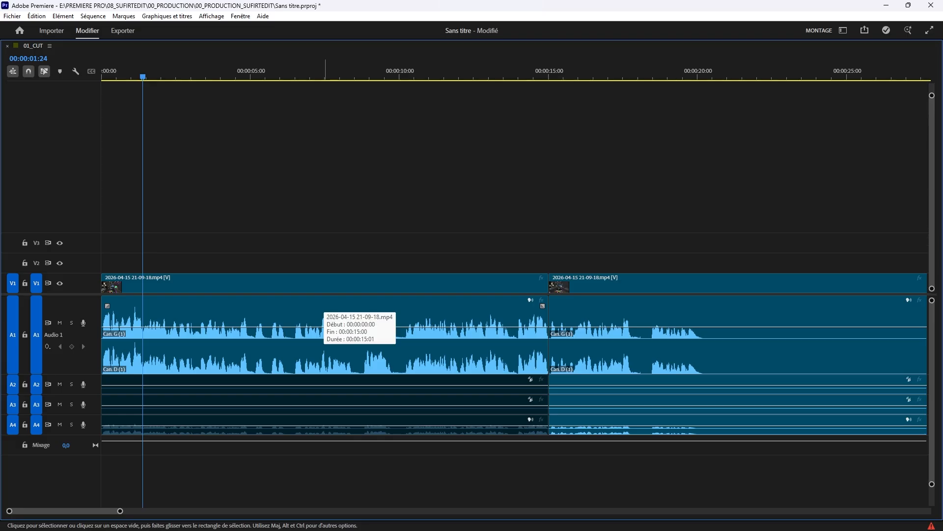
Restore the full workspace layout and check the gameplay clip's re-transcription settings, closing them without transcribing.
{"action": "left_click_drag", "start_coordinate": [143, 76], "coordinate": [136, 76]}
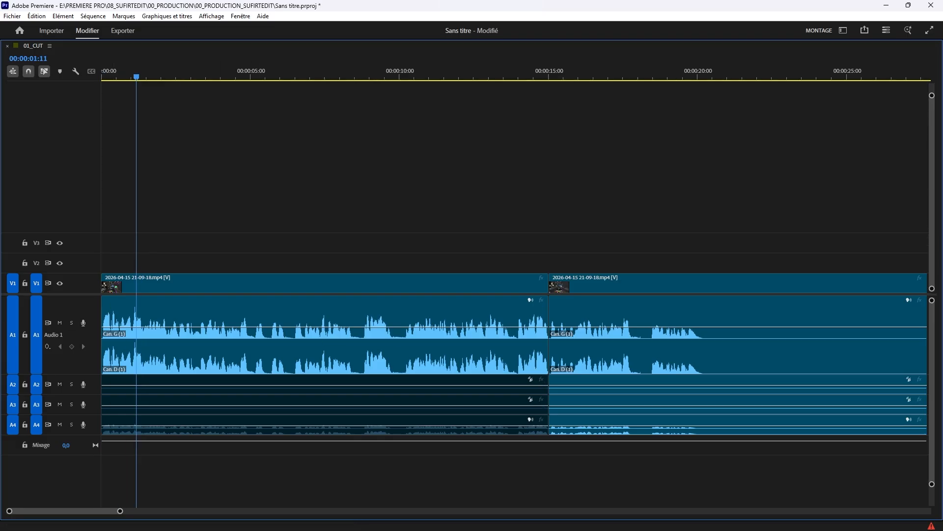
{"action": "key", "text": "grave"}
{"action": "right_click", "coordinate": [60, 397]}
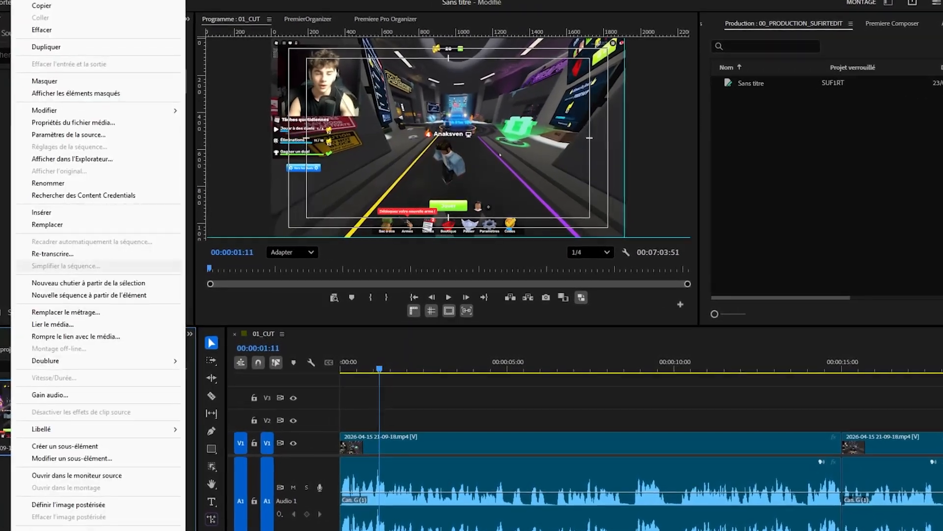
{"action": "left_click", "coordinate": [52, 254]}
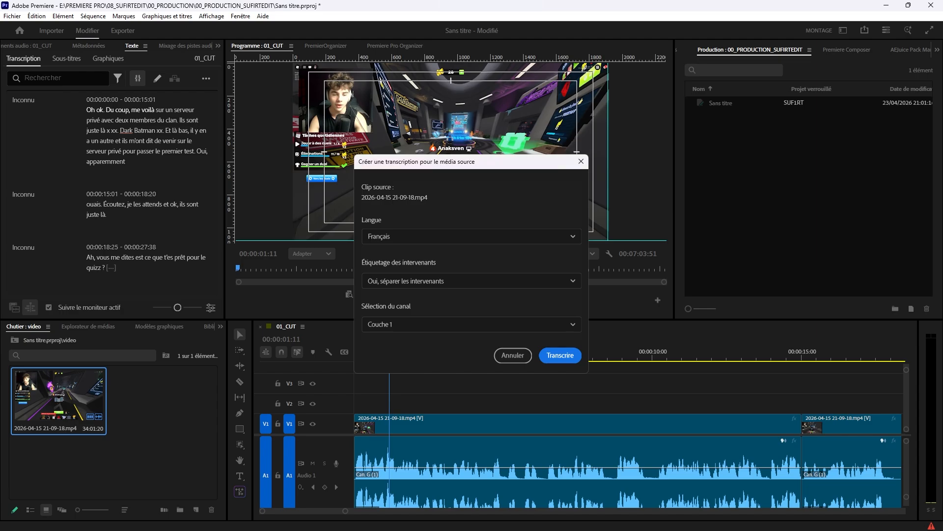
{"action": "left_click", "coordinate": [581, 162]}
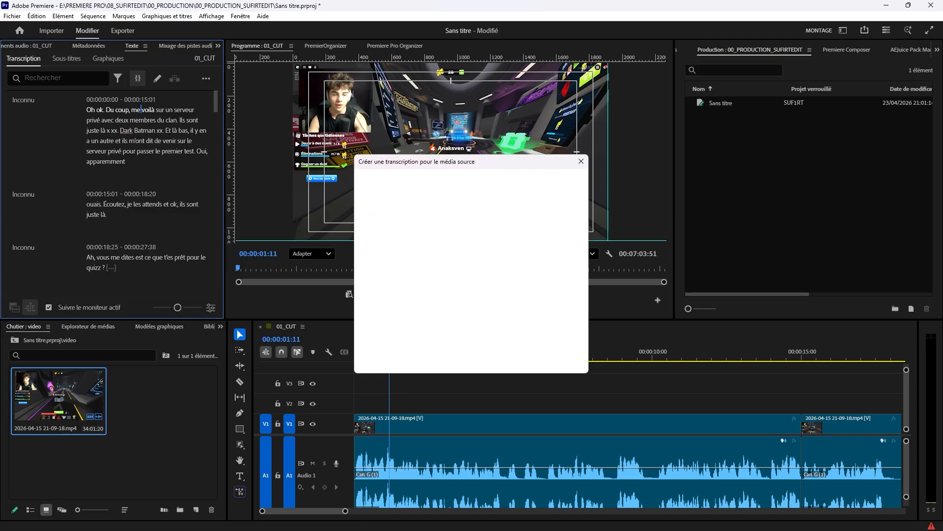
Re-transcribe the gameplay clip in Français with the option Oui, séparer les intervenants.
{"action": "left_click", "coordinate": [471, 280]}
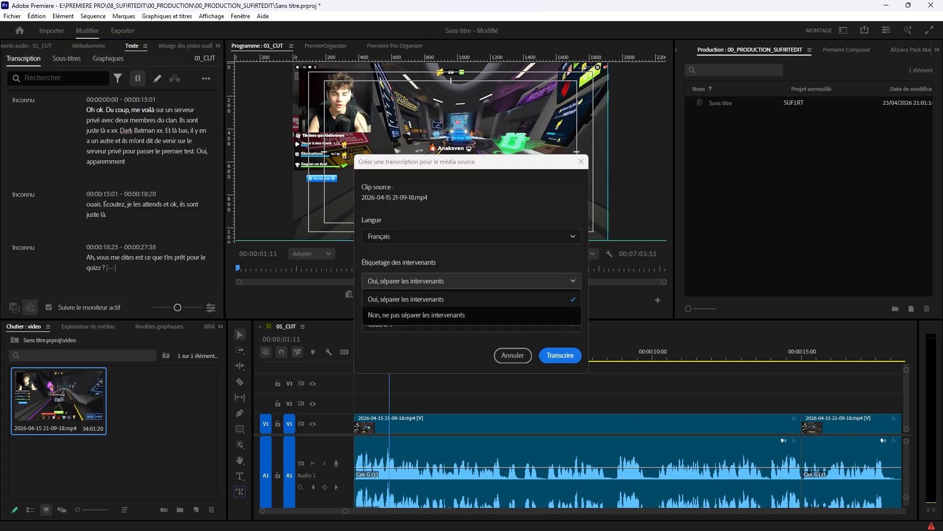
{"action": "left_click", "coordinate": [561, 356]}
{"action": "left_click", "coordinate": [560, 355]}
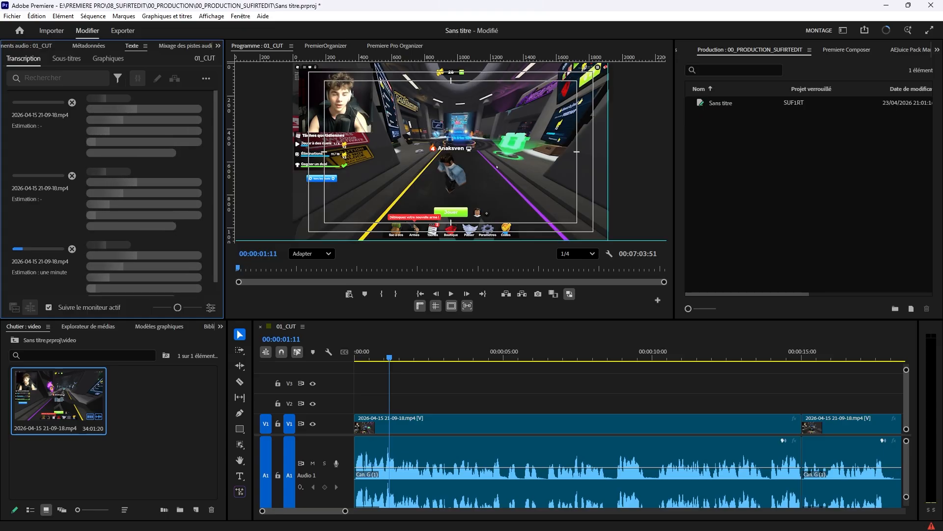
Normalize the maximum peak of all audio clips on track A1 to 0 dB.
{"action": "left_click_drag", "start_coordinate": [345, 510], "coordinate": [905, 511]}
{"action": "left_click_drag", "start_coordinate": [743, 469], "coordinate": [358, 465]}
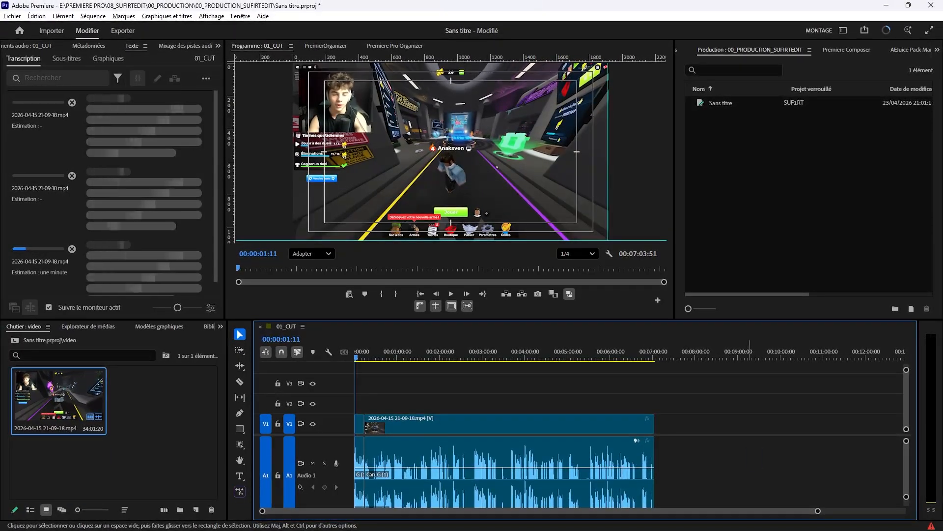
{"action": "left_click_drag", "start_coordinate": [834, 450], "coordinate": [356, 463]}
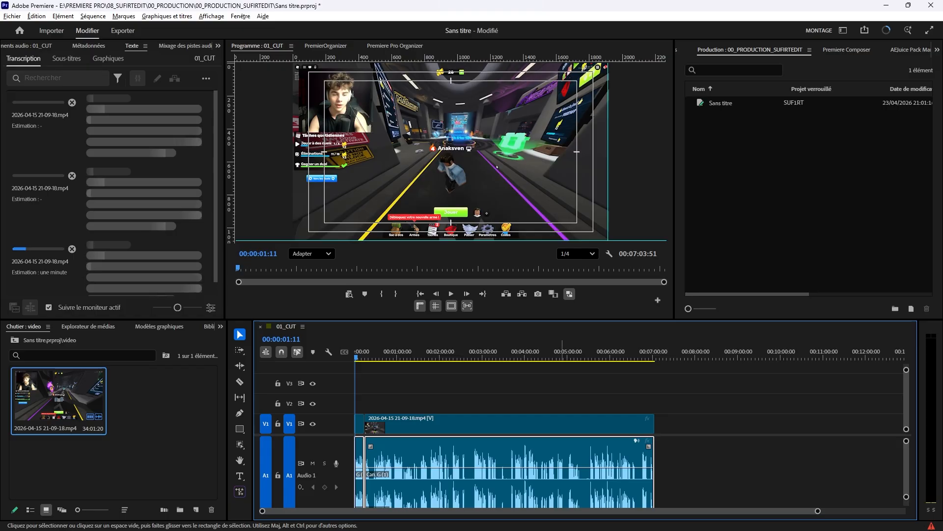
{"action": "right_click", "coordinate": [560, 448]}
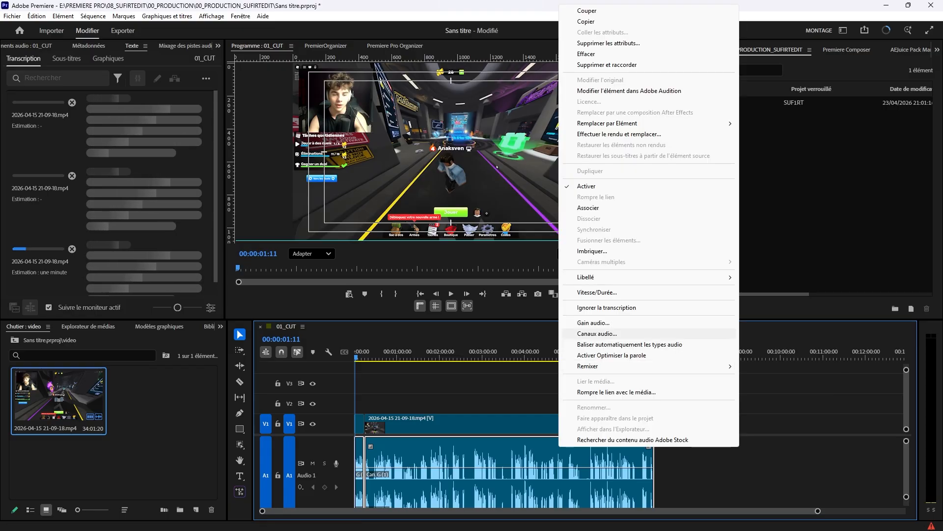
{"action": "left_click", "coordinate": [583, 333]}
{"action": "left_click", "coordinate": [410, 261]}
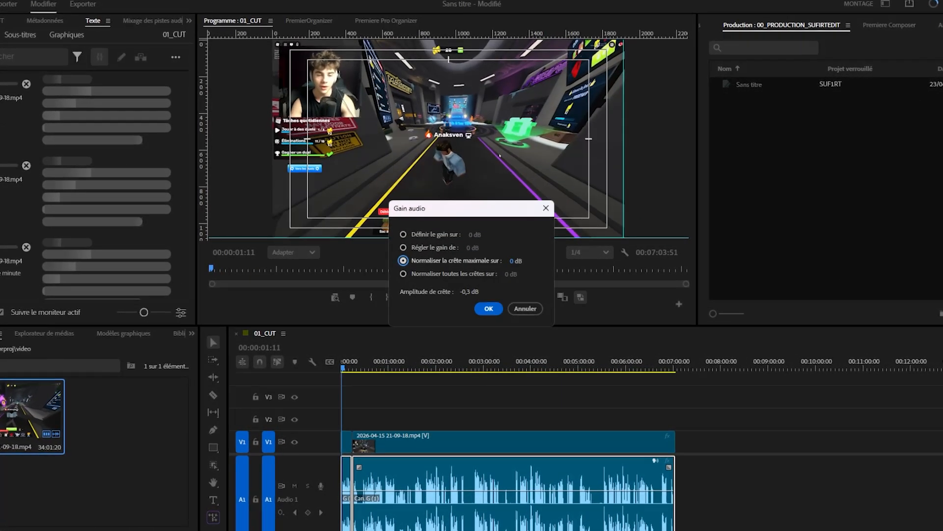
{"action": "left_click", "coordinate": [487, 304]}
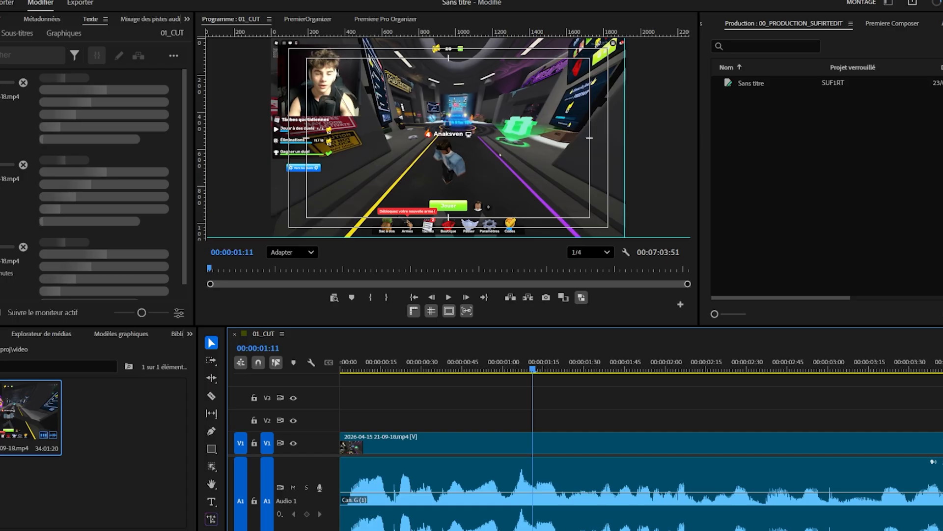
Filter the 01_CUT transcript by Pauses.
{"action": "scroll", "coordinate": [104, 184], "scroll_direction": "down", "scroll_amount": 1}
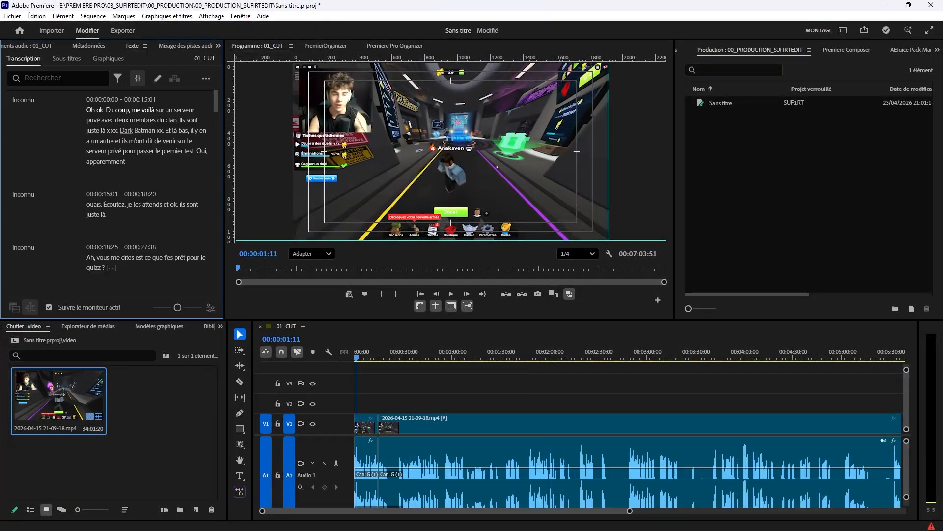
{"action": "left_click_drag", "start_coordinate": [629, 511], "coordinate": [738, 511]}
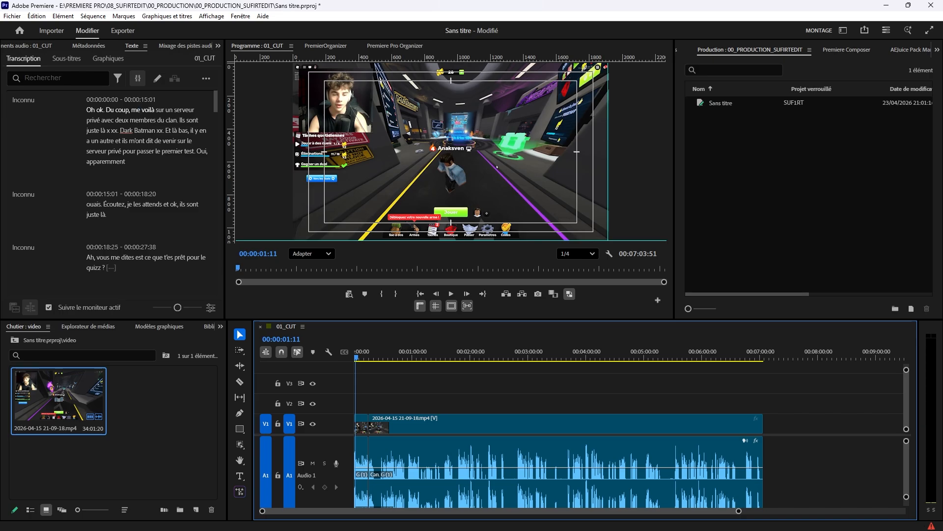
{"action": "left_click", "coordinate": [206, 78]}
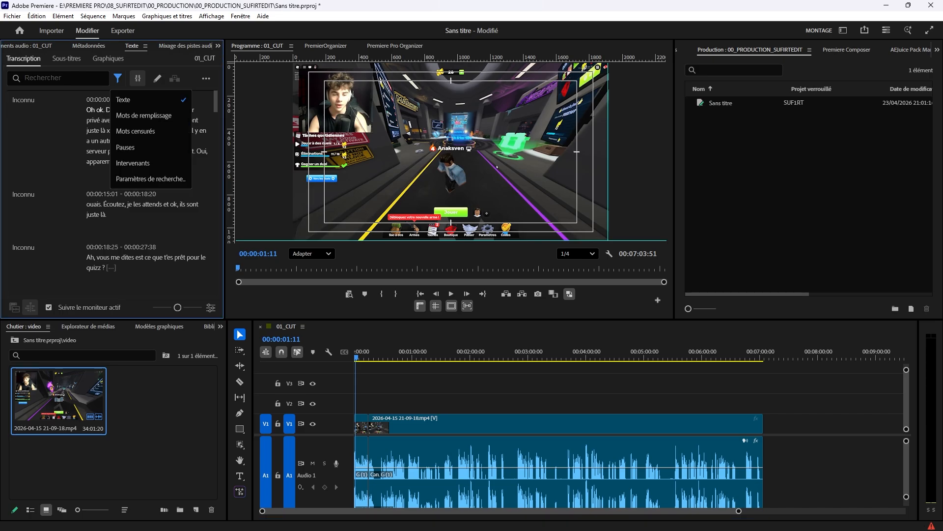
{"action": "left_click", "coordinate": [147, 130]}
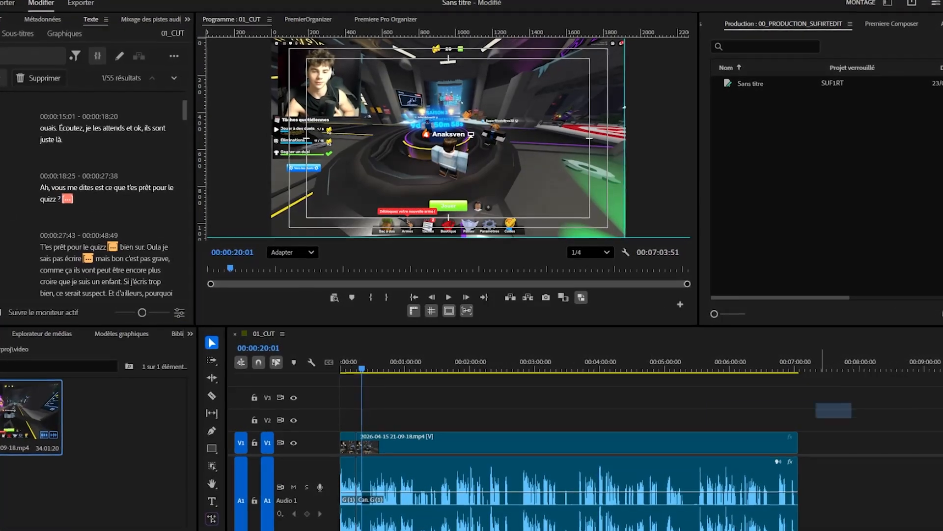
Select all the clips in the 01_CUT timeline and close the application.
{"action": "left_click_drag", "start_coordinate": [850, 403], "coordinate": [345, 505]}
{"action": "left_click", "coordinate": [28, 412]}
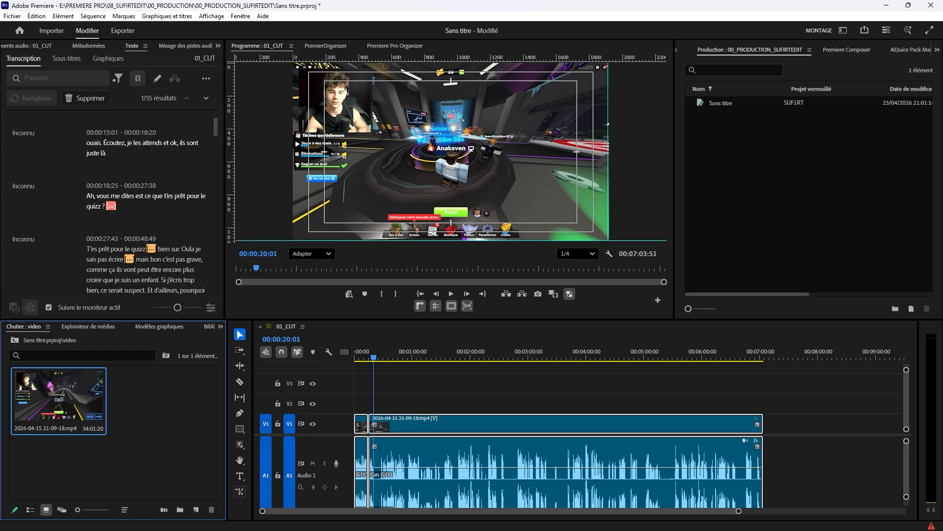
{"action": "key", "text": "alt+F4"}
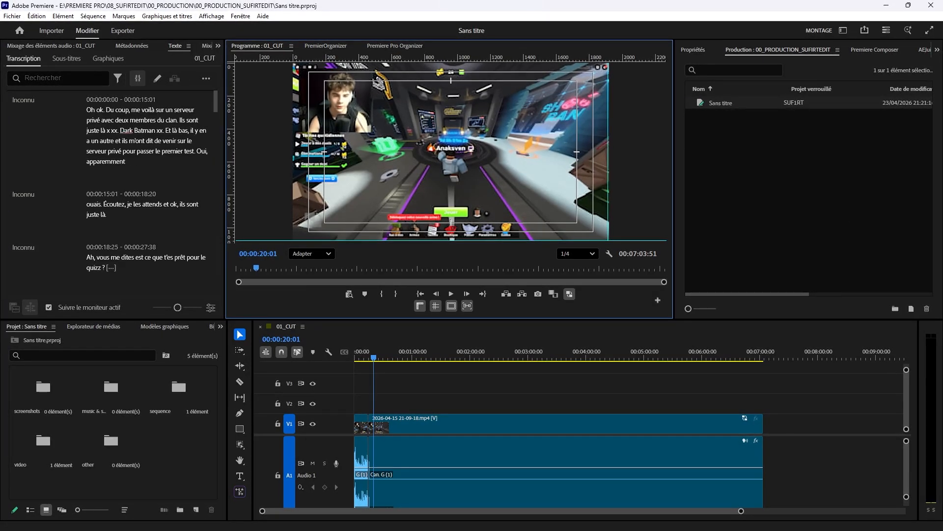
Rename the Sans titre project in the production as 01_TUTO_CUT.
{"action": "left_click", "coordinate": [721, 103]}
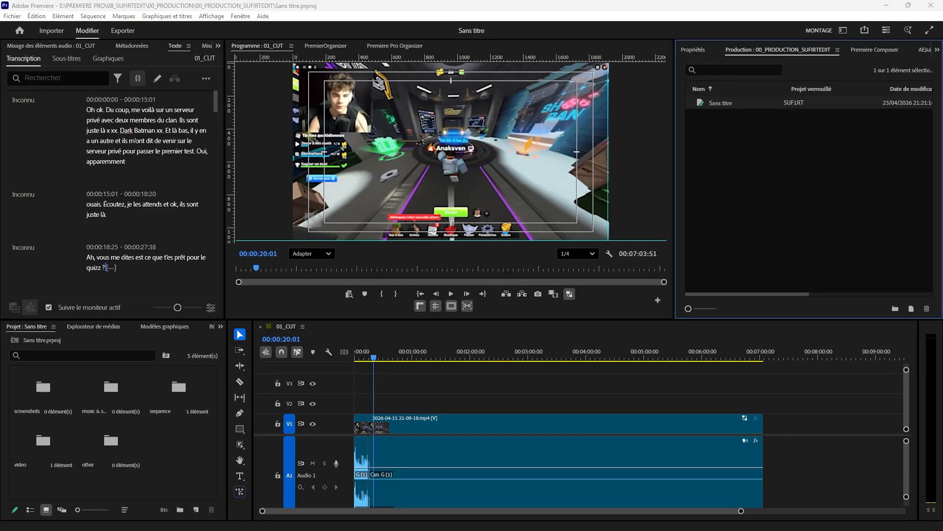
{"action": "key", "text": "Return"}
{"action": "type", "text": "01_TUTO_CUT"}
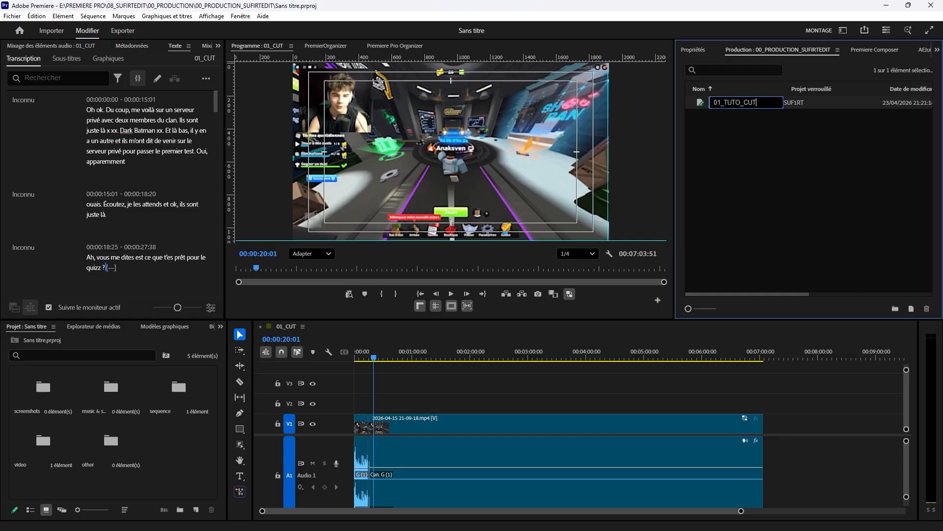
{"action": "key", "text": "Return"}
Find the pauses in the transcript and delete all of them with Extraire.
{"action": "left_click", "coordinate": [118, 78]}
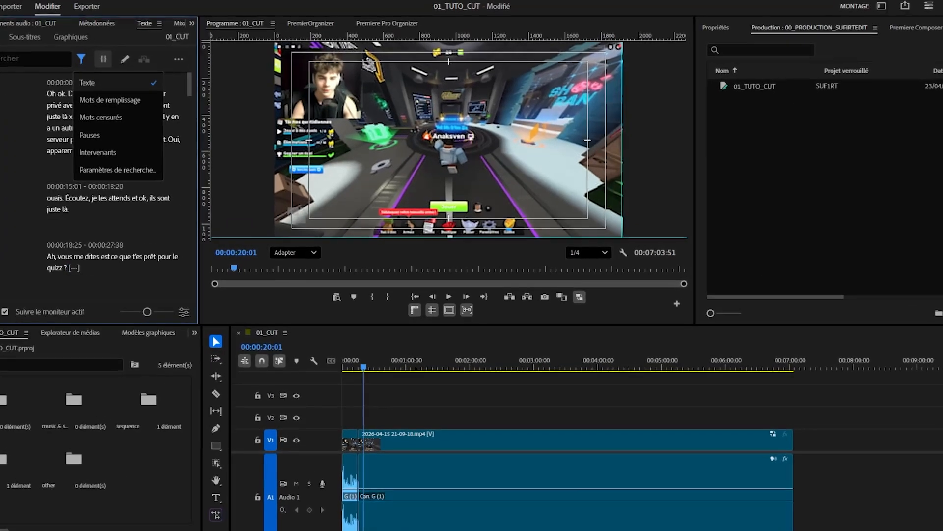
{"action": "left_click", "coordinate": [83, 133]}
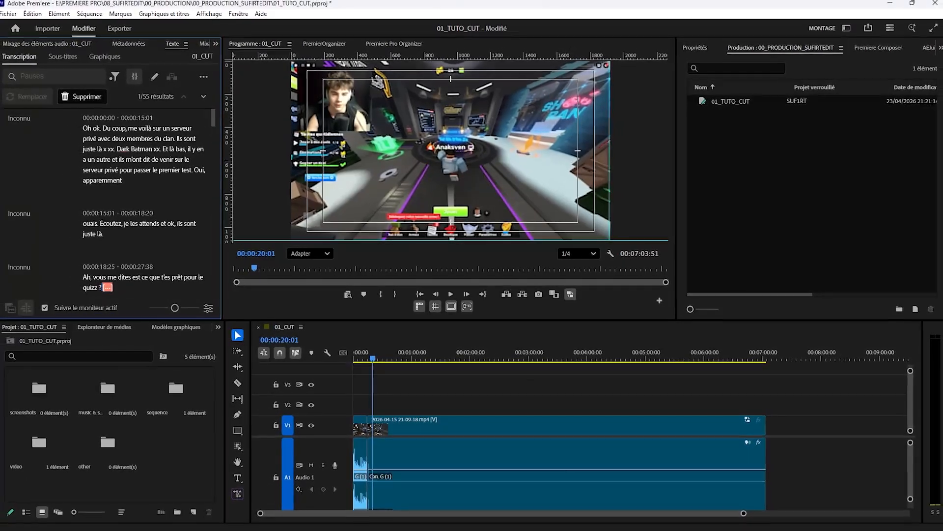
{"action": "left_click", "coordinate": [82, 96]}
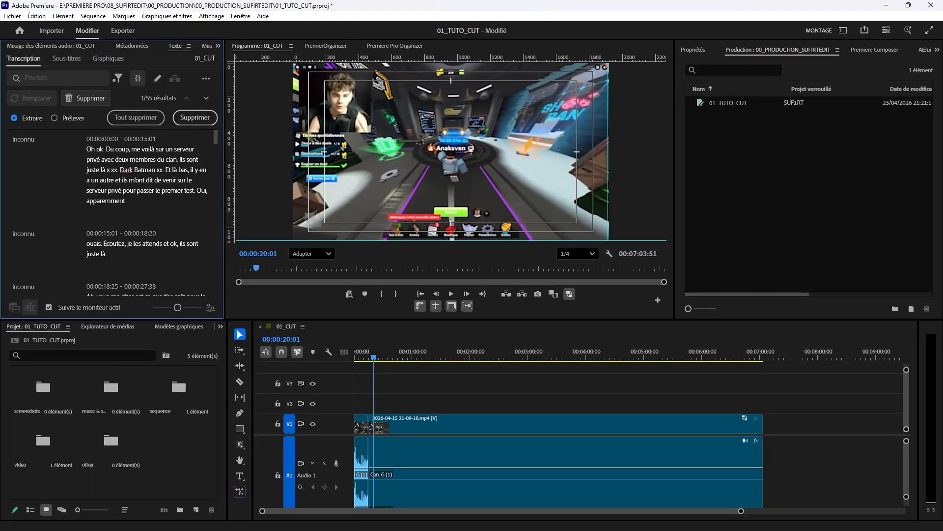
{"action": "left_click", "coordinate": [136, 117]}
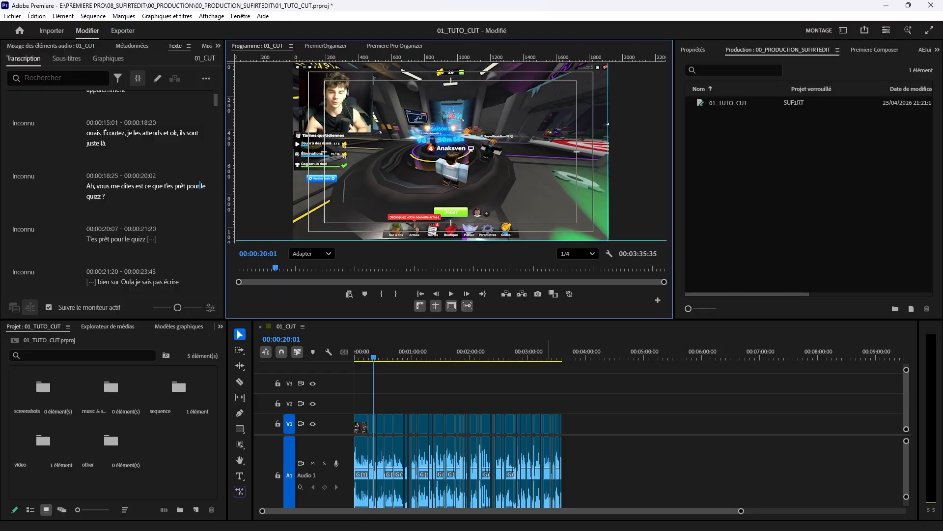
Undo the removal of the pauses and place sequence markers at the end and the start of 01_CUT.
{"action": "key", "text": "ctrl+z"}
{"action": "key", "text": "End"}
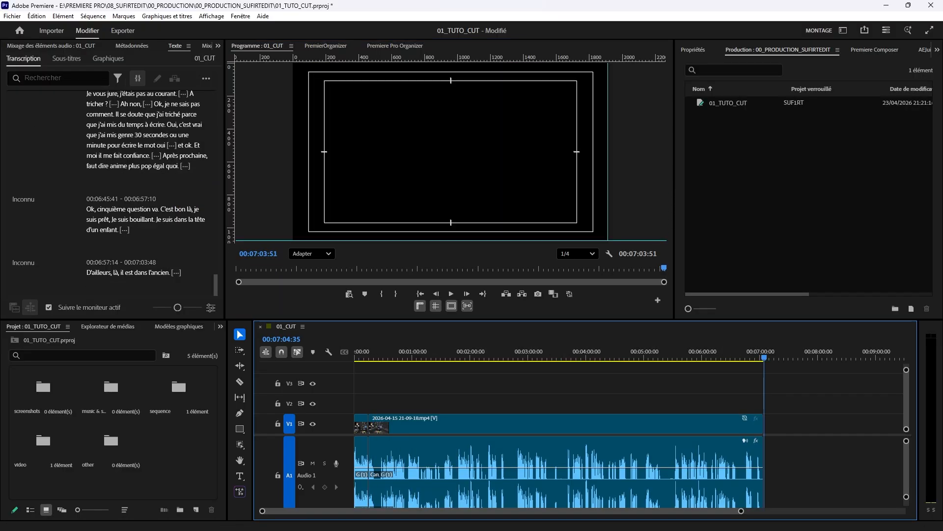
{"action": "key", "text": "Home"}
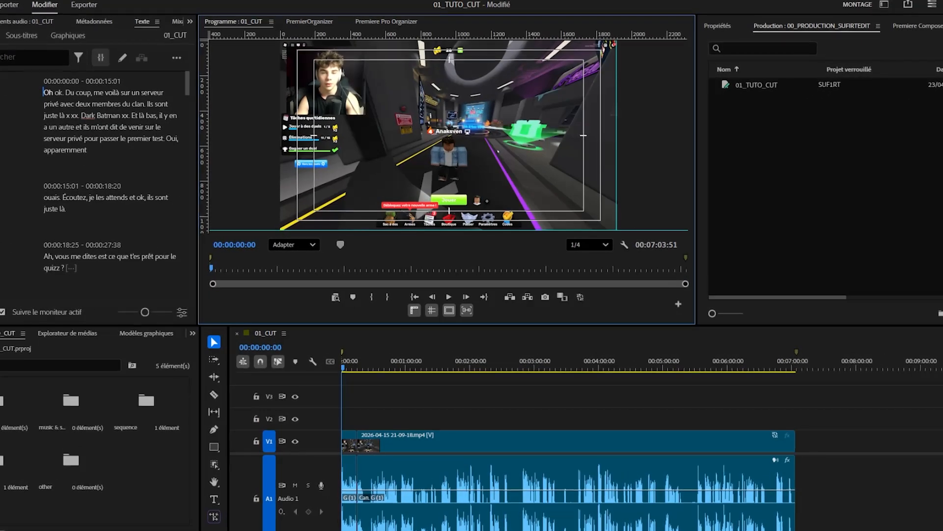
Filter the transcript by Pauses again and extract every pause from 01_CUT.
{"action": "left_click", "coordinate": [79, 58]}
{"action": "left_click", "coordinate": [99, 72]}
{"action": "left_click", "coordinate": [45, 80]}
{"action": "left_click", "coordinate": [97, 101]}
{"action": "key", "text": "Home"}
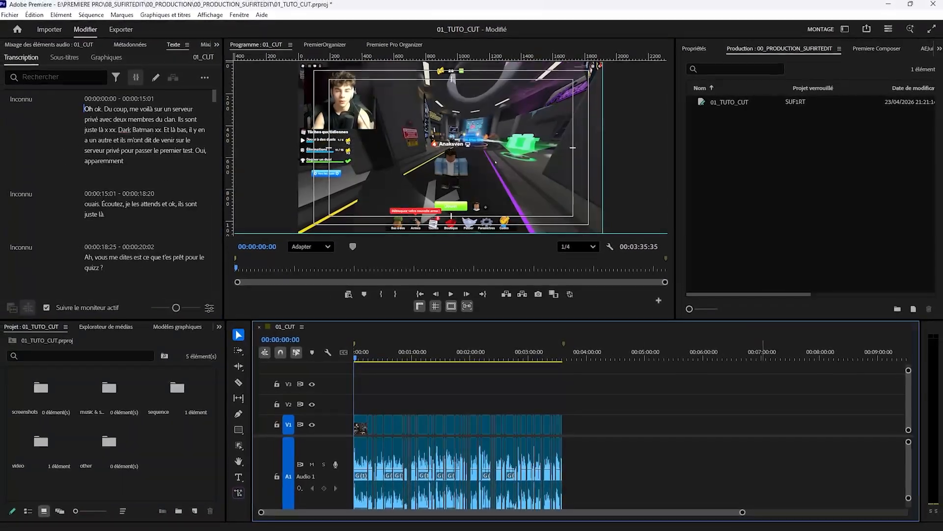
Add a sequence marker at 00:07:00:01 and check the shortened 01_CUT from its start.
{"action": "left_click", "coordinate": [796, 364]}
{"action": "left_click", "coordinate": [365, 294]}
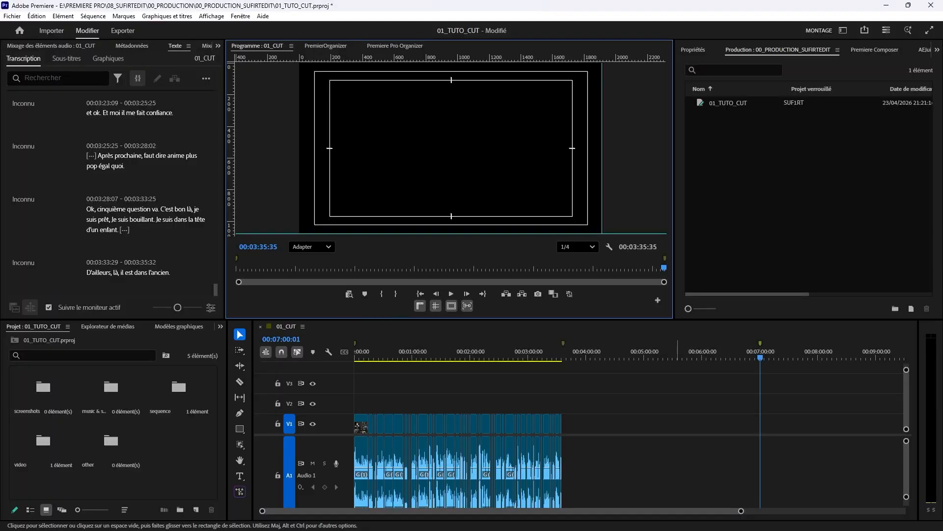
{"action": "left_click", "coordinate": [393, 393]}
{"action": "key", "text": "Home"}
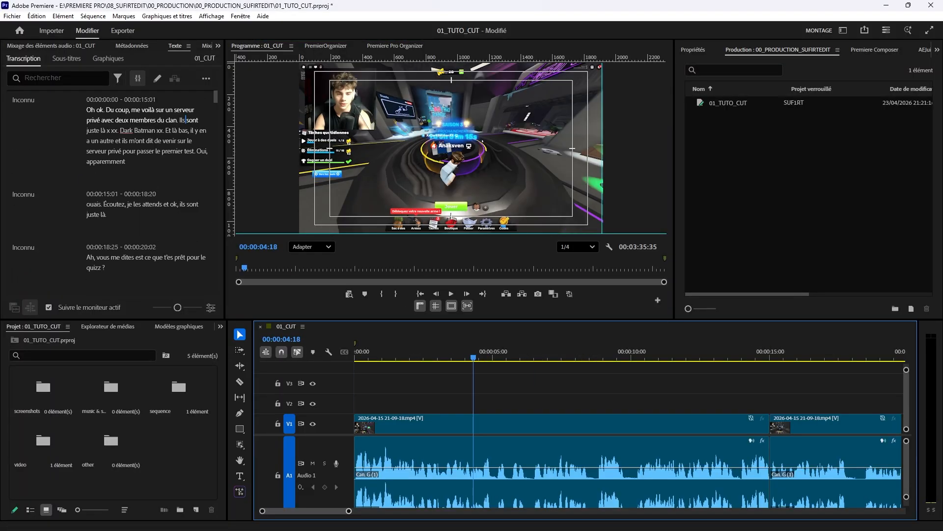
{"action": "left_click_drag", "start_coordinate": [349, 511], "coordinate": [601, 511]}
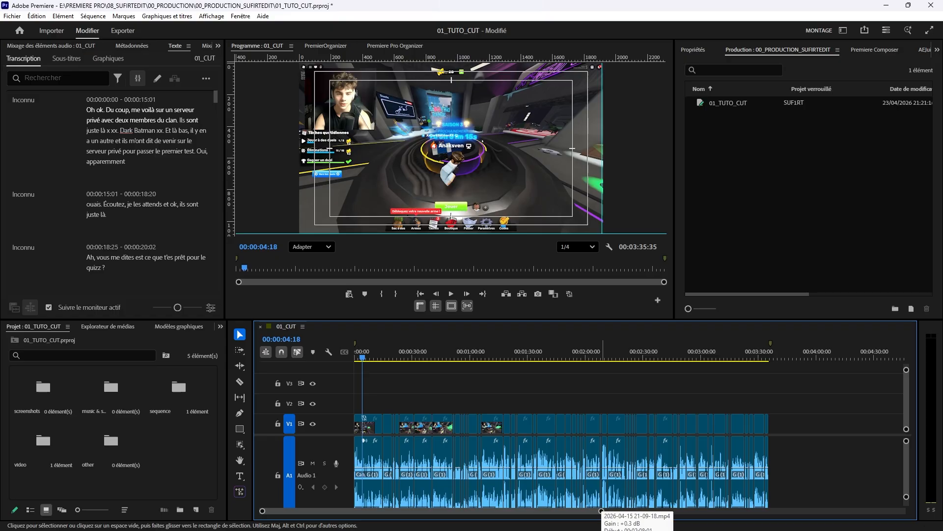